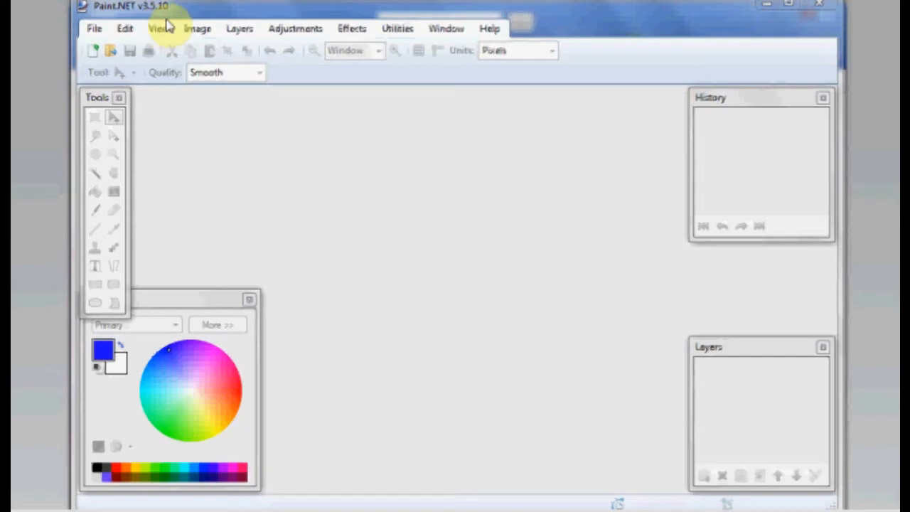
Step: Create a new 400 × 300 pixel image with a resolution of 300 pixels/inch
{"action": "left_click", "coordinate": [95, 30]}
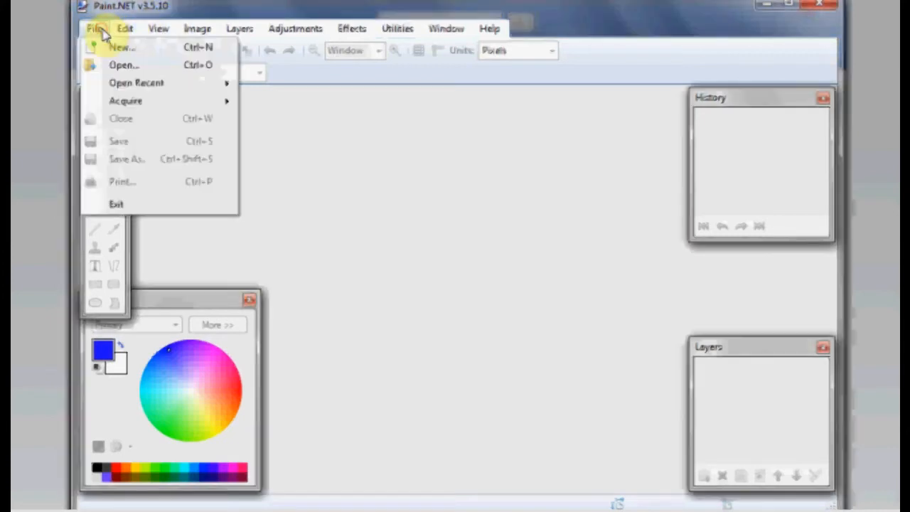
{"action": "mouse_move", "coordinate": [152, 35]}
{"action": "mouse_move", "coordinate": [94, 30]}
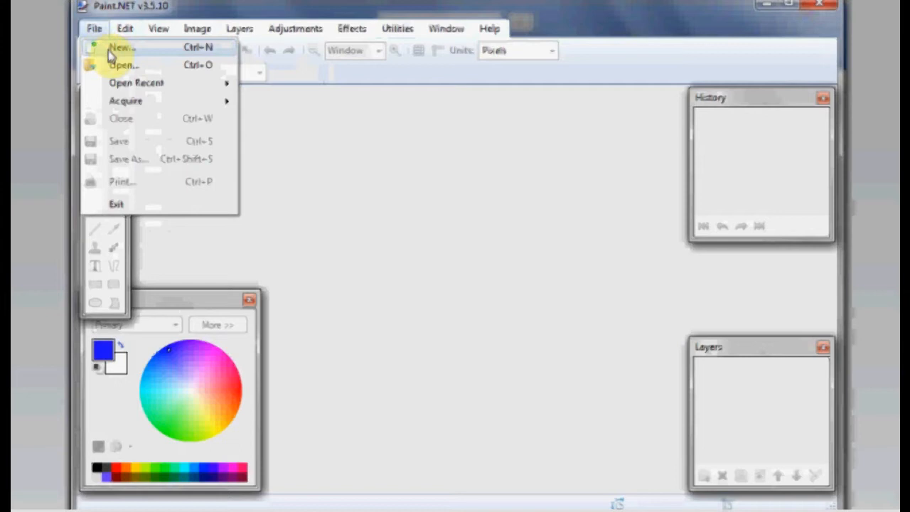
{"action": "left_click", "coordinate": [170, 60]}
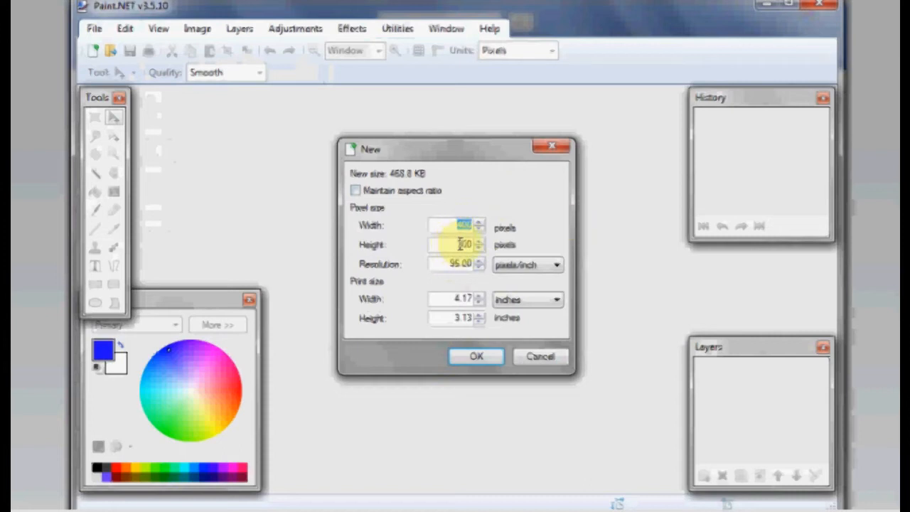
{"action": "left_click_drag", "start_coordinate": [450, 264], "coordinate": [481, 274]}
{"action": "type", "text": "3"}
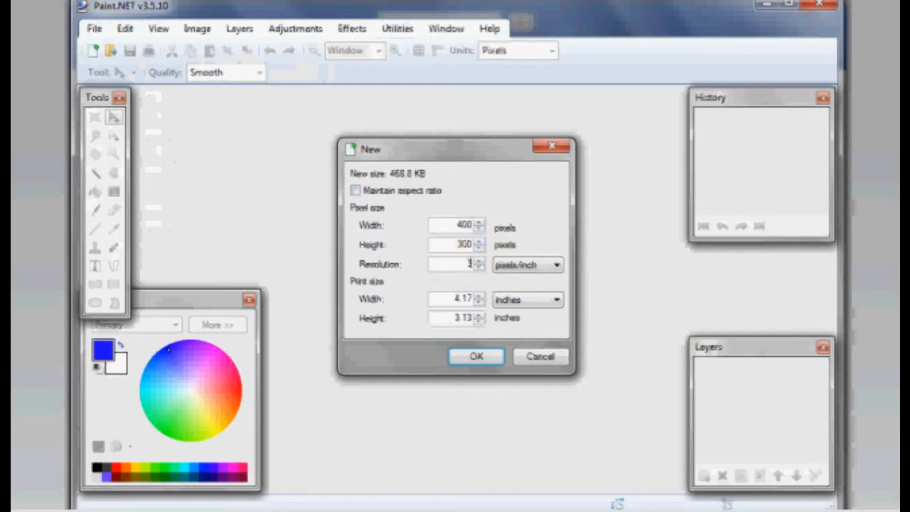
{"action": "type", "text": "00"}
{"action": "left_click", "coordinate": [468, 360]}
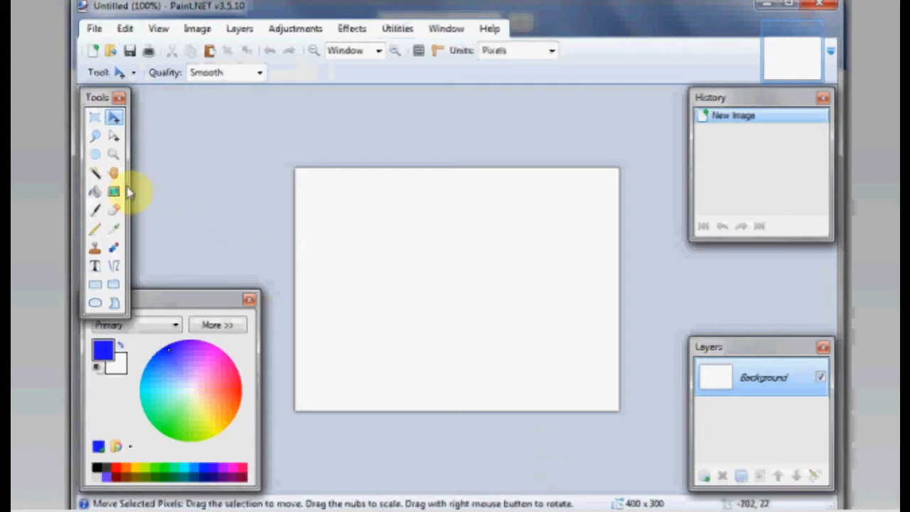
Step: Select the whole white background with the Magic Wand and erase it to make the canvas transparent
{"action": "left_click", "coordinate": [97, 176]}
{"action": "left_click", "coordinate": [352, 200]}
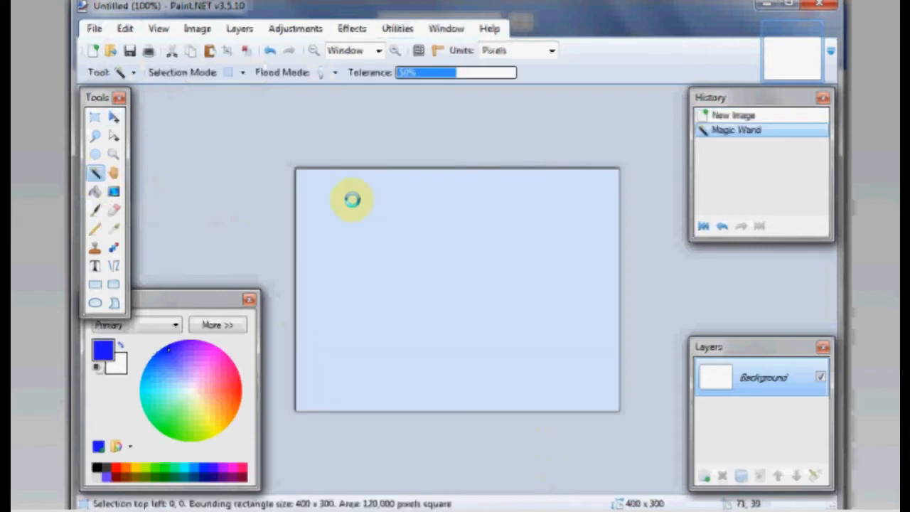
{"action": "key", "text": "Delete"}
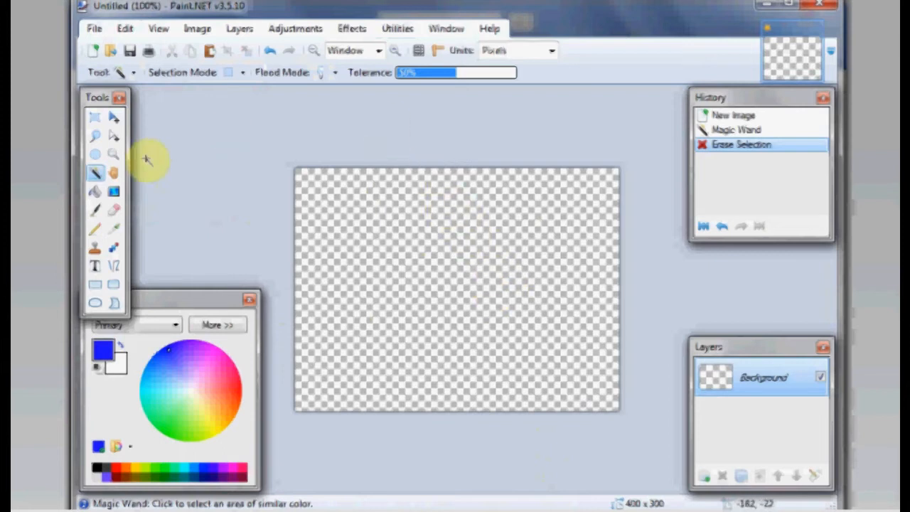
Step: Start a text entry near the canvas's upper middle and set the primary colour to dark crimson, hex 7F0037
{"action": "left_click", "coordinate": [96, 266]}
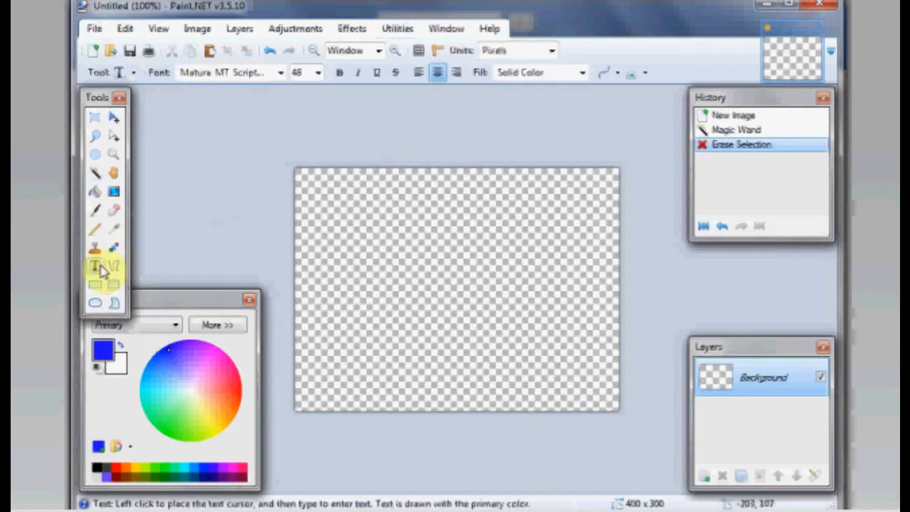
{"action": "left_click", "coordinate": [441, 191]}
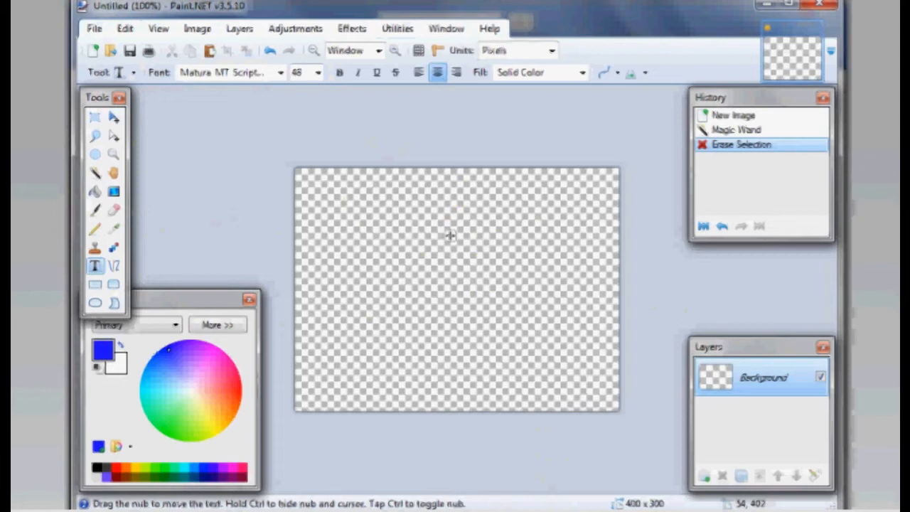
{"action": "left_click", "coordinate": [185, 307]}
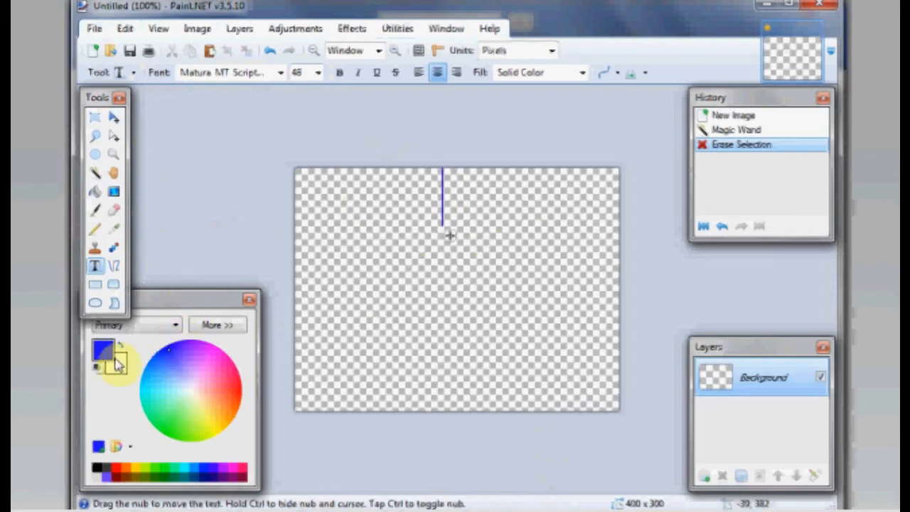
{"action": "left_click", "coordinate": [187, 305]}
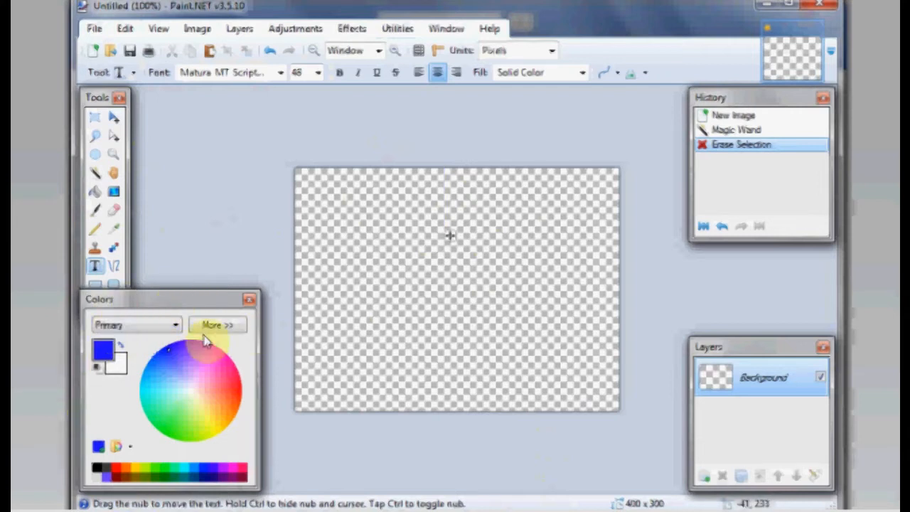
{"action": "left_click", "coordinate": [211, 328]}
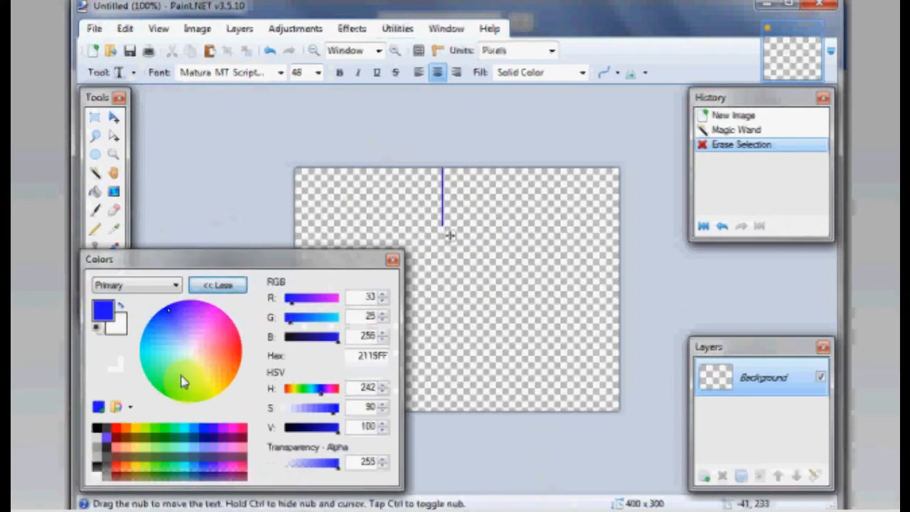
{"action": "left_click", "coordinate": [242, 443]}
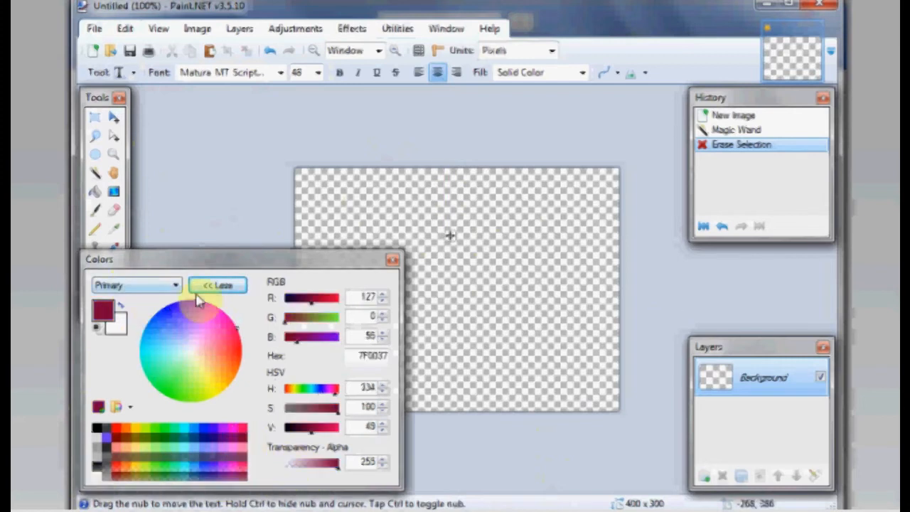
{"action": "left_click", "coordinate": [226, 289]}
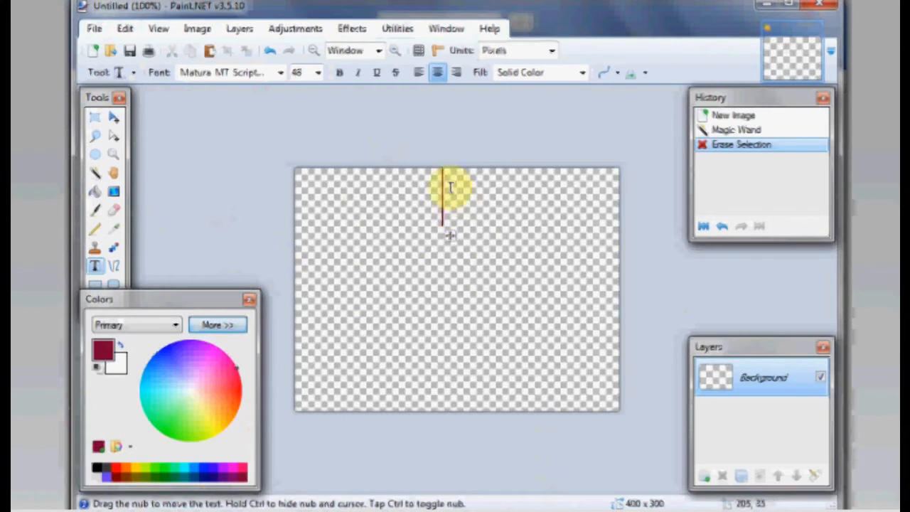
Step: Choose the Matura MT Script Capitals font and write "ben's" on the canvas
{"action": "left_click", "coordinate": [282, 73]}
{"action": "left_click_drag", "start_coordinate": [412, 229], "coordinate": [415, 199]}
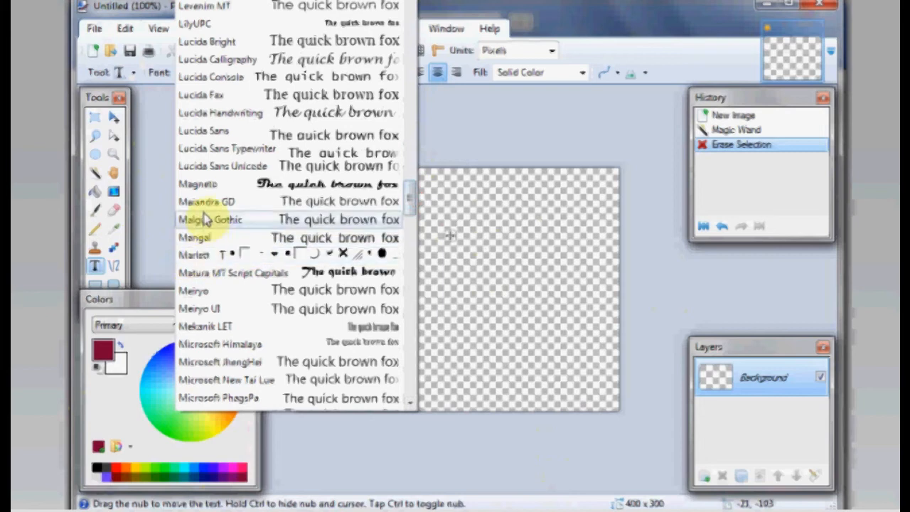
{"action": "left_click", "coordinate": [226, 277]}
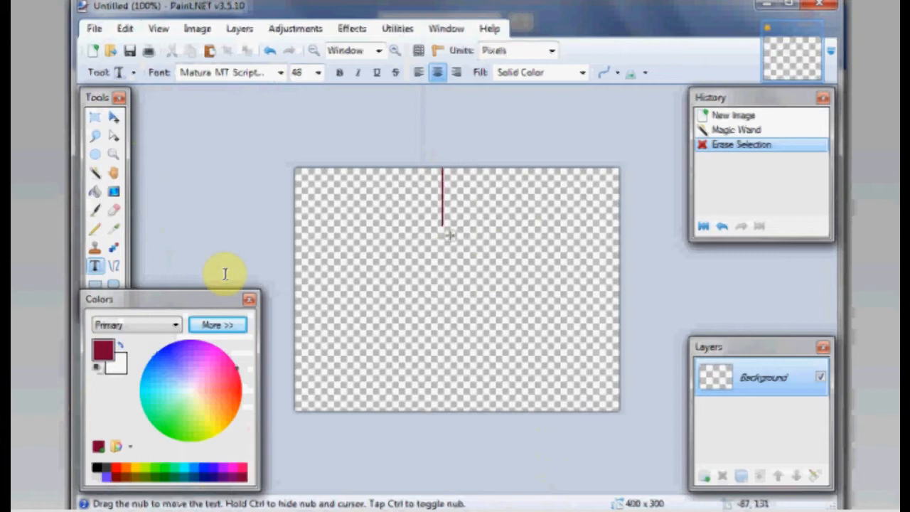
{"action": "type", "text": "ben"}
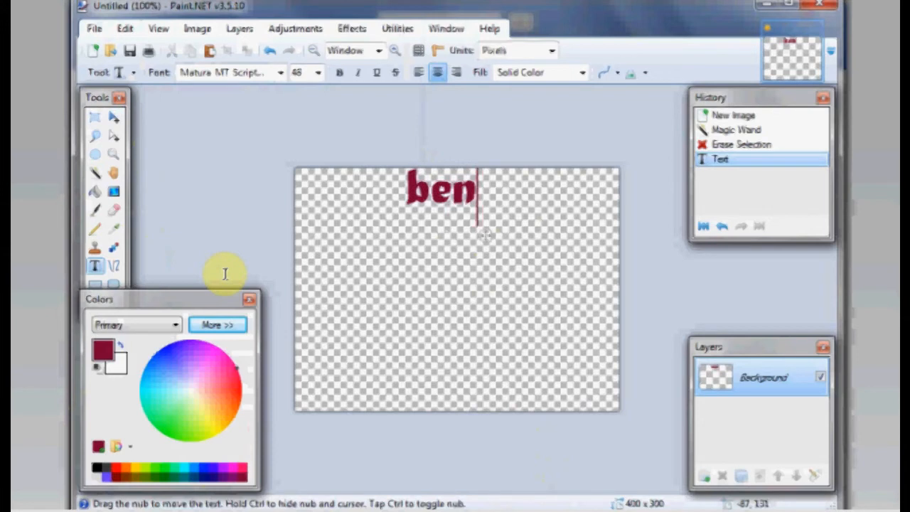
{"action": "type", "text": "'s"}
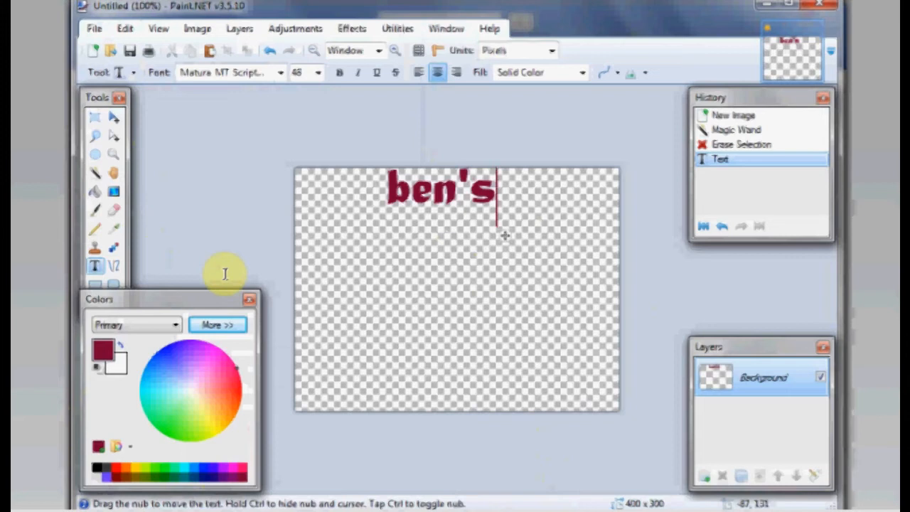
Step: Set the "ben's" text size to 96 and move it down fully inside the upper half of the canvas
{"action": "left_click", "coordinate": [317, 73]}
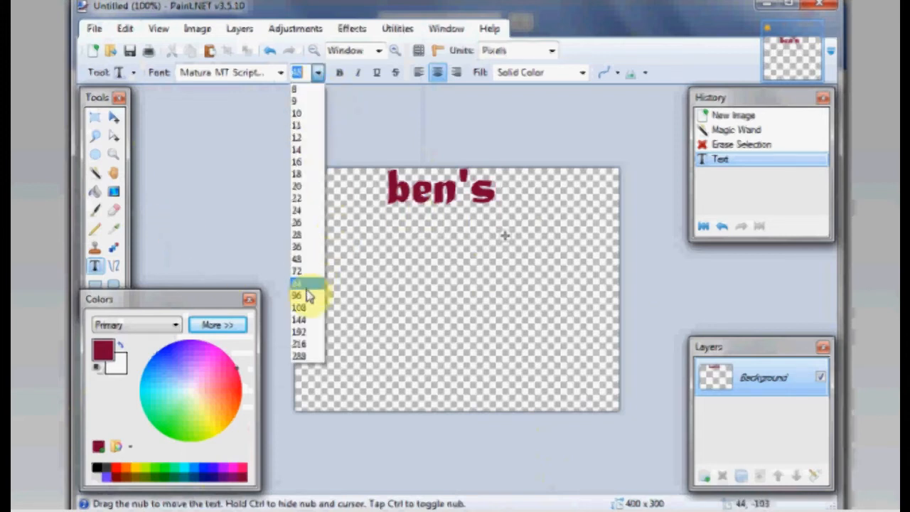
{"action": "left_click", "coordinate": [305, 295]}
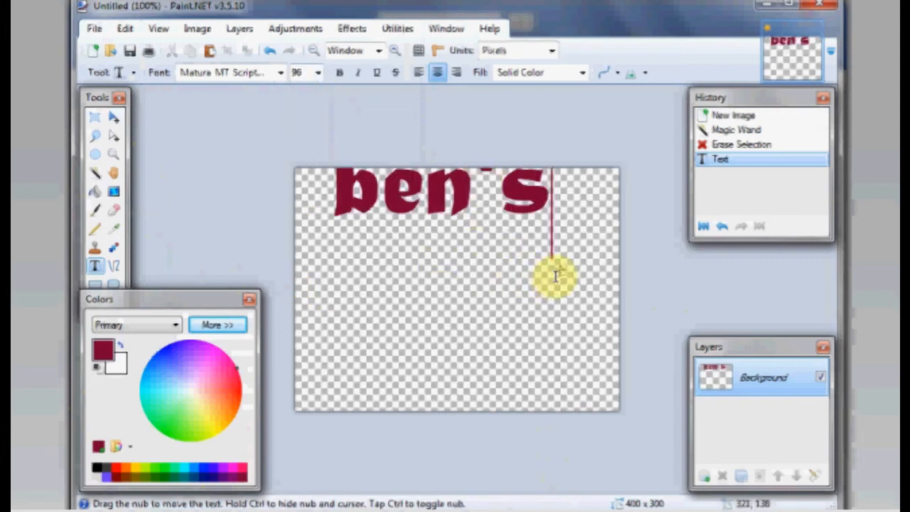
{"action": "left_click_drag", "start_coordinate": [557, 274], "coordinate": [579, 330]}
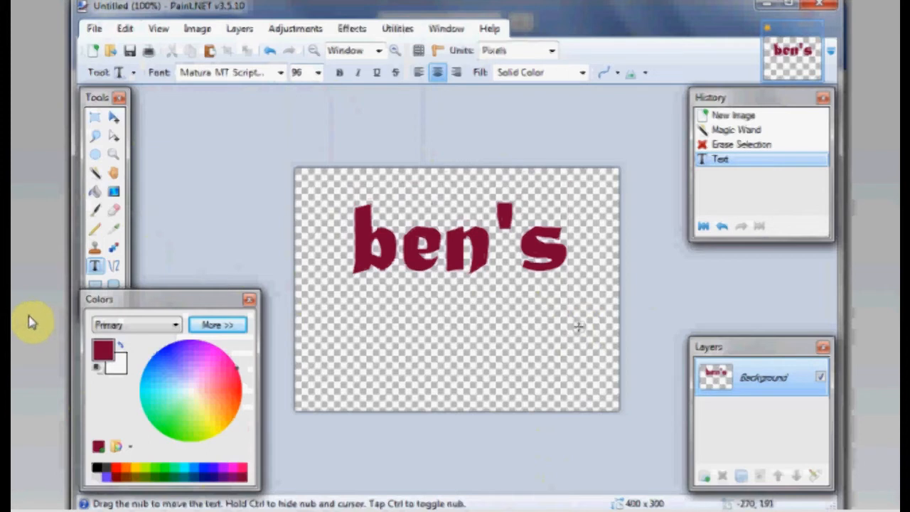
Step: Select the entire canvas and nudge the "ben's" lettering up about 2 pixels
{"action": "left_click", "coordinate": [115, 121]}
{"action": "key", "text": "ctrl+a"}
{"action": "left_click_drag", "start_coordinate": [496, 249], "coordinate": [478, 246]}
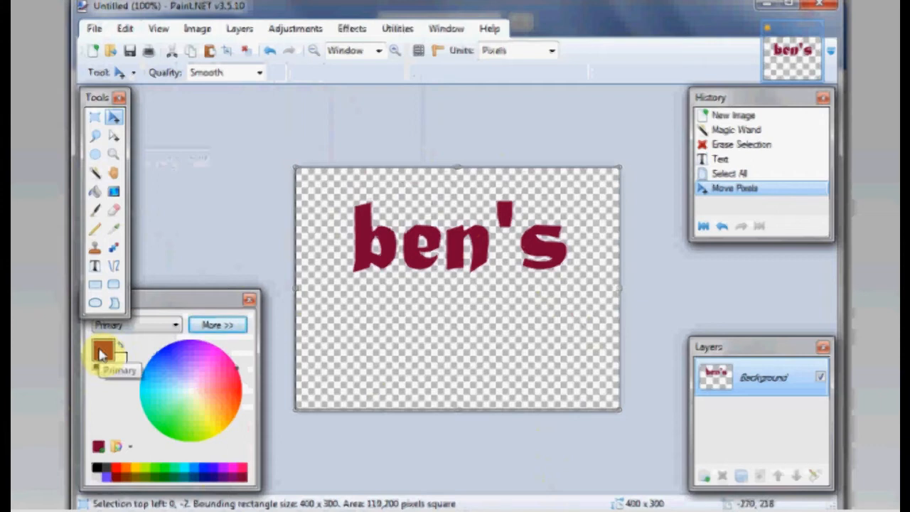
Step: Start a second text entry below "ben's" with a dark blue primary colour and font size 48
{"action": "left_click", "coordinate": [95, 265]}
{"action": "left_click", "coordinate": [381, 310]}
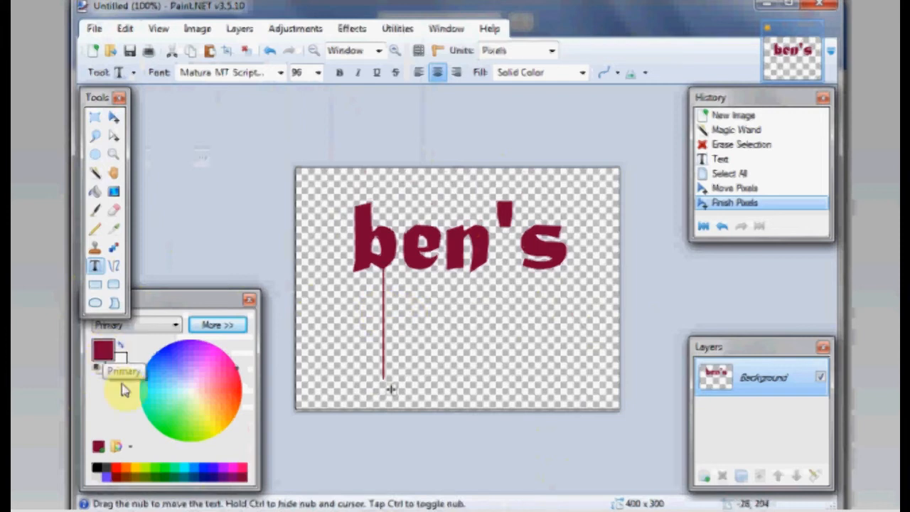
{"action": "left_click", "coordinate": [105, 350]}
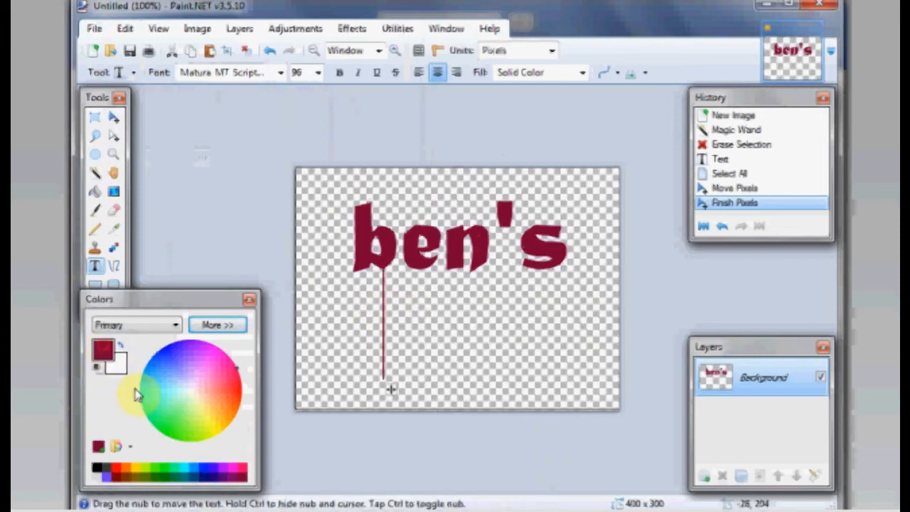
{"action": "left_click", "coordinate": [205, 473]}
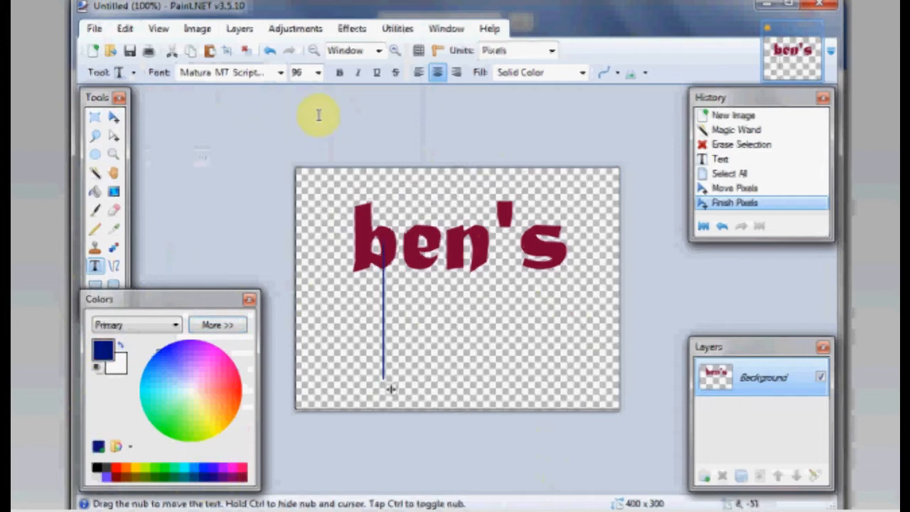
{"action": "left_click", "coordinate": [317, 72]}
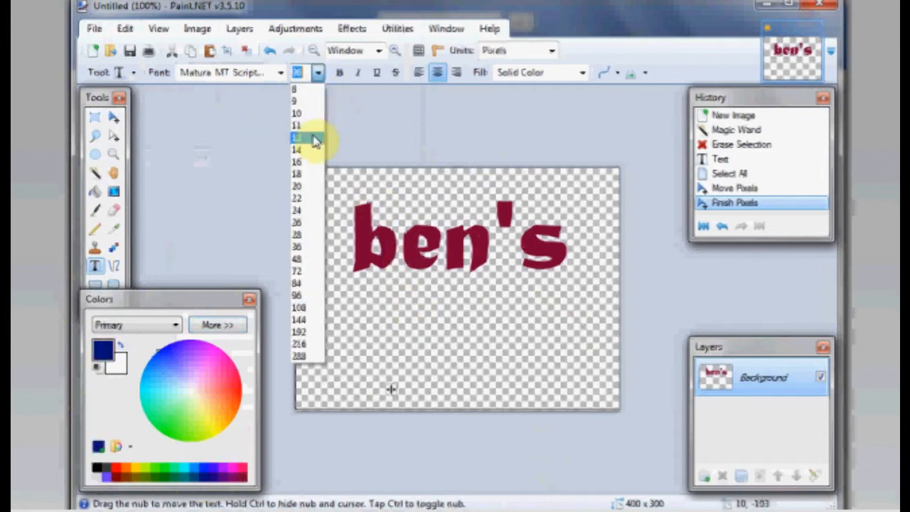
{"action": "left_click", "coordinate": [304, 258]}
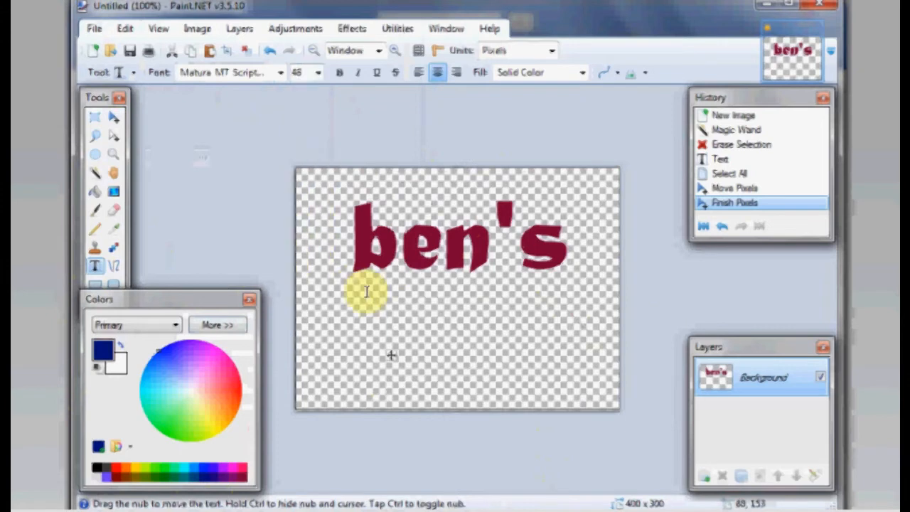
Step: Write "stonewalls" in the second text entry and move it so it sits centred below "ben's"
{"action": "type", "text": "stonewalsl"}
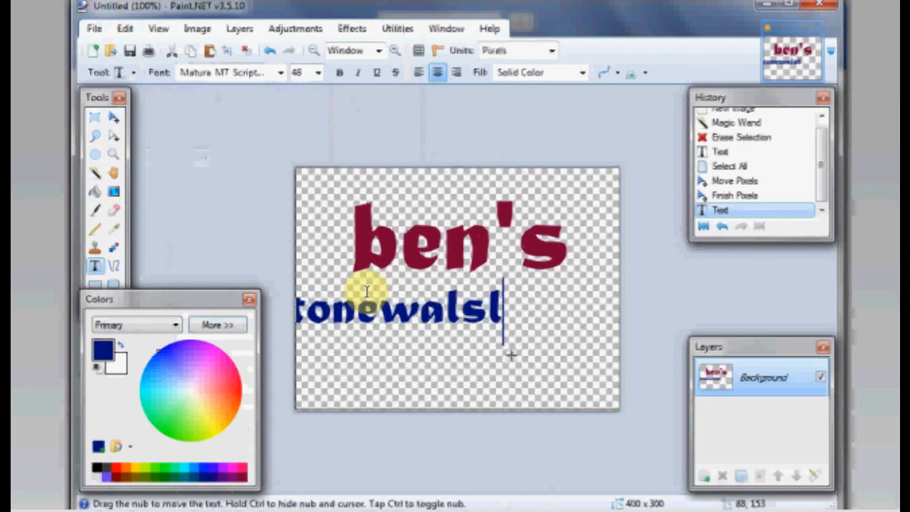
{"action": "key", "text": "BackSpace"}
{"action": "key", "text": "BackSpace"}
{"action": "type", "text": "ls"}
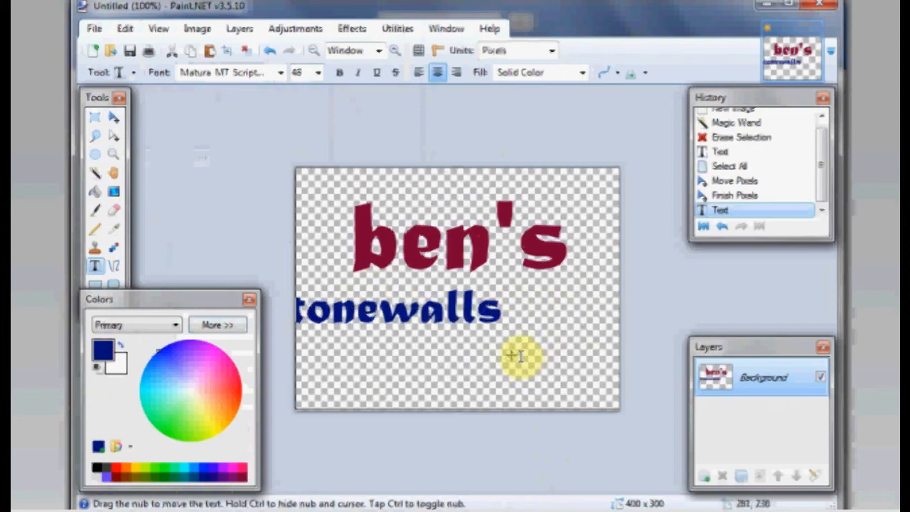
{"action": "left_click_drag", "start_coordinate": [514, 356], "coordinate": [592, 366]}
Step: Nudge the selected lettering slightly down so the selection's top-left corner sits at 0, 2
{"action": "left_click", "coordinate": [113, 118]}
{"action": "mouse_move", "coordinate": [504, 333]}
{"action": "left_mouse_down"}
{"action": "mouse_move", "coordinate": [494, 313]}
{"action": "mouse_move", "coordinate": [510, 326]}
{"action": "mouse_move", "coordinate": [499, 326]}
{"action": "mouse_move", "coordinate": [502, 332]}
{"action": "left_mouse_up"}
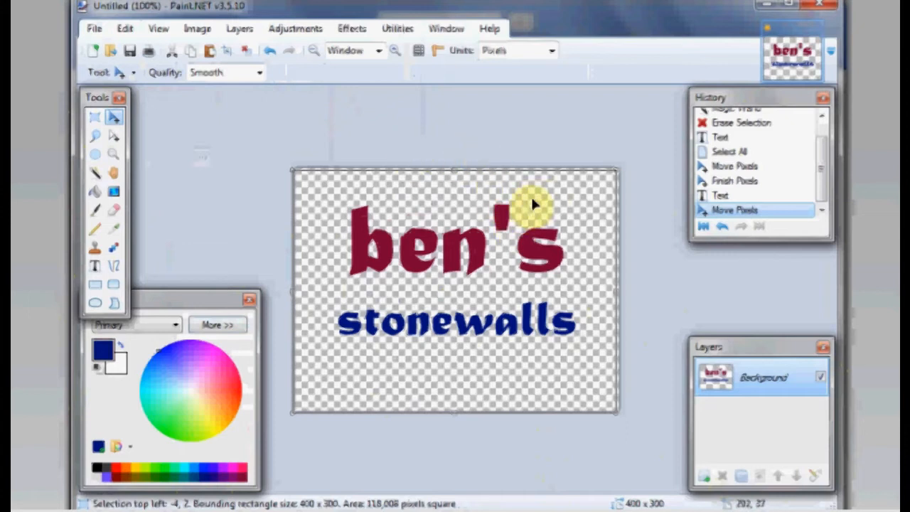
{"action": "left_click_drag", "start_coordinate": [471, 248], "coordinate": [484, 244]}
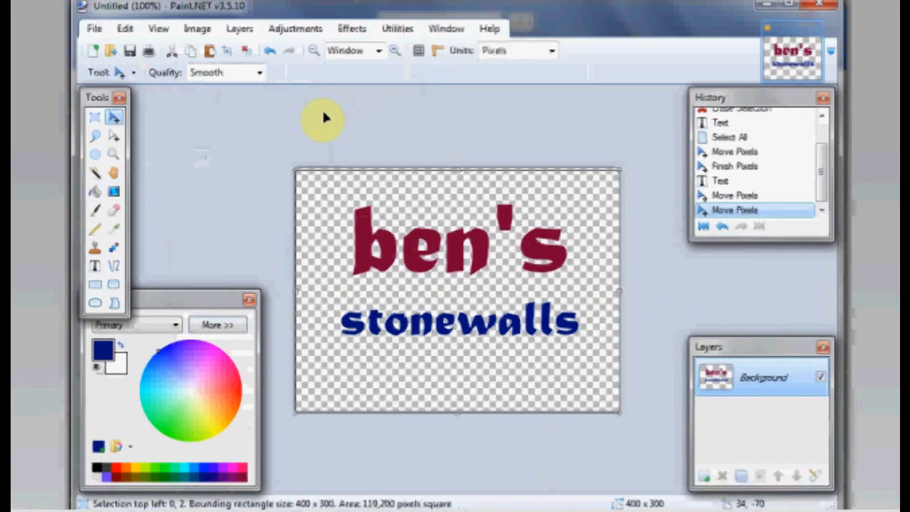
Step: Copy the selected two-line lettering and paste it into a new image
{"action": "left_click", "coordinate": [123, 31]}
{"action": "left_click", "coordinate": [164, 106]}
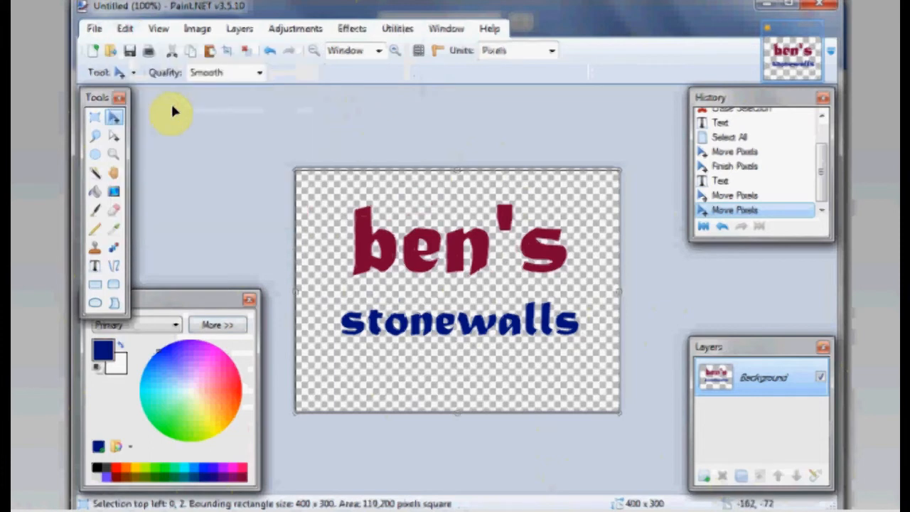
{"action": "left_click", "coordinate": [127, 34]}
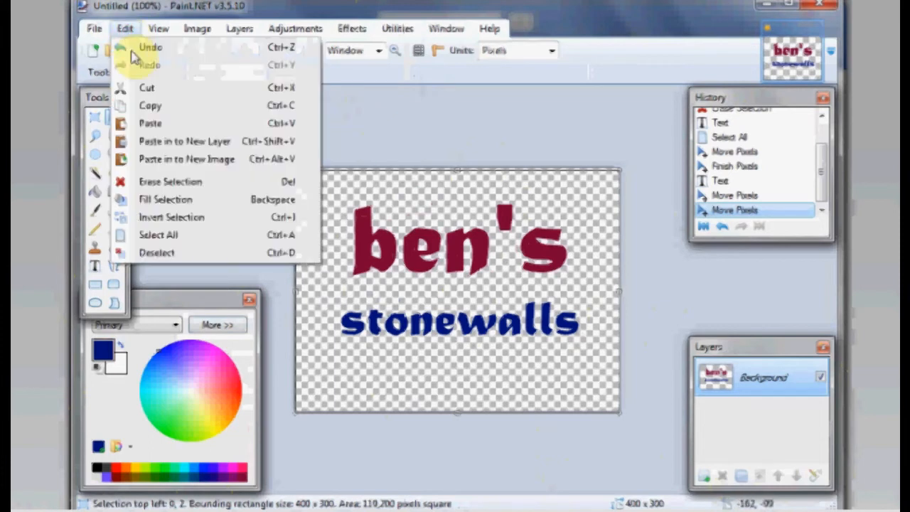
{"action": "left_click", "coordinate": [174, 162]}
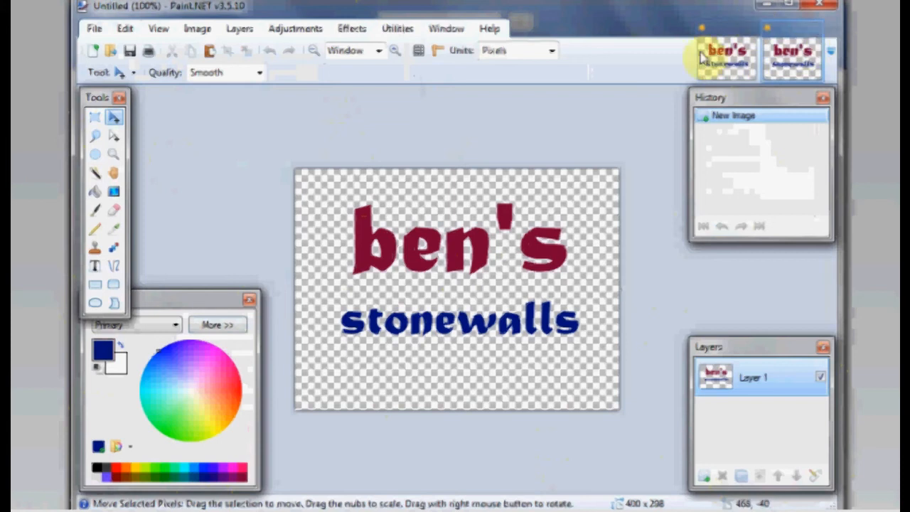
{"action": "left_click", "coordinate": [741, 59]}
{"action": "key", "text": "ctrl+Tab"}
{"action": "left_click", "coordinate": [736, 58]}
{"action": "left_click", "coordinate": [792, 55]}
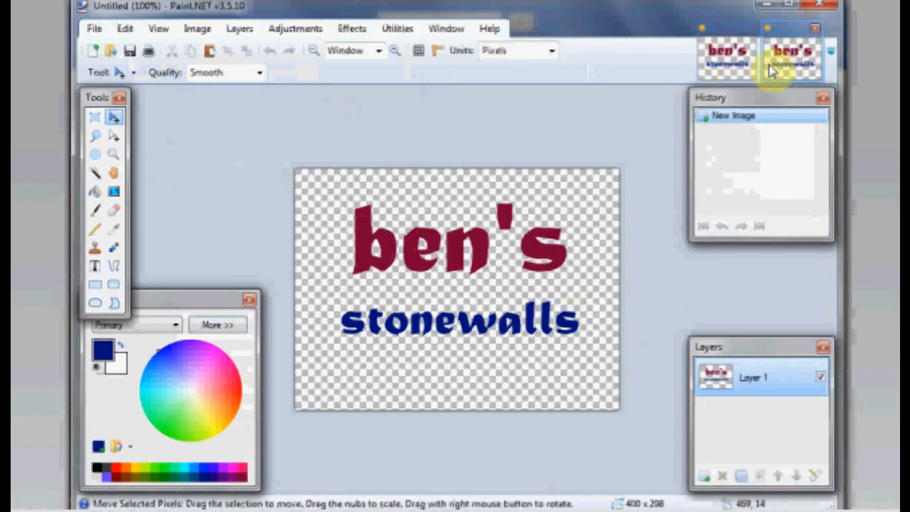
Step: Apply the Pencil Sketch effect to the duplicated lettering with pencil tip size 8 and range -5
{"action": "key", "text": "ctrl+Tab"}
{"action": "left_click", "coordinate": [797, 67]}
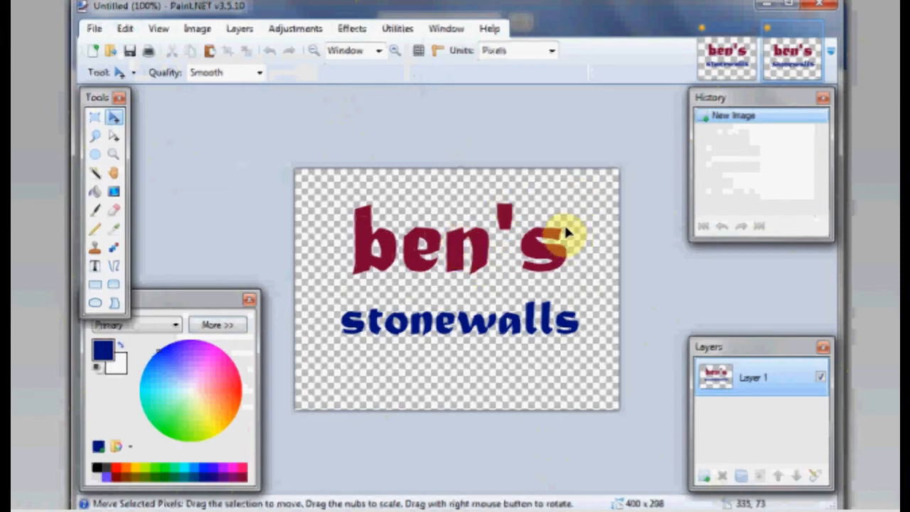
{"action": "left_click", "coordinate": [356, 32]}
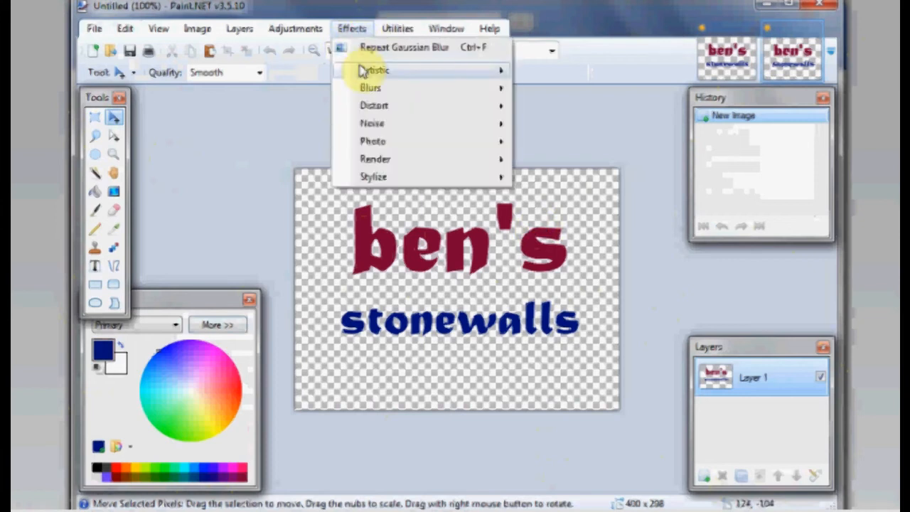
{"action": "mouse_move", "coordinate": [367, 70]}
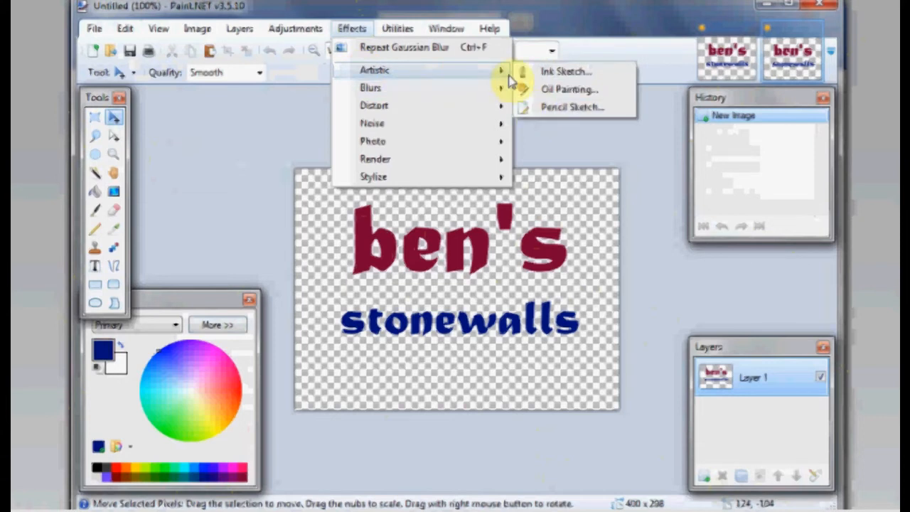
{"action": "left_click", "coordinate": [536, 110]}
{"action": "mouse_move", "coordinate": [493, 193]}
{"action": "left_mouse_down"}
{"action": "mouse_move", "coordinate": [508, 244]}
{"action": "mouse_move", "coordinate": [514, 372]}
{"action": "mouse_move", "coordinate": [571, 349]}
{"action": "mouse_move", "coordinate": [530, 362]}
{"action": "left_mouse_up"}
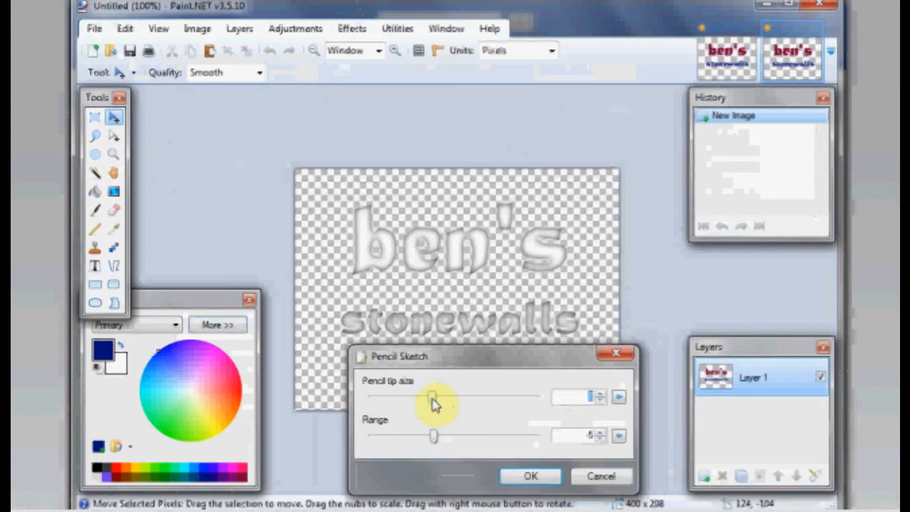
{"action": "mouse_move", "coordinate": [435, 403]}
{"action": "left_mouse_down"}
{"action": "mouse_move", "coordinate": [514, 412]}
{"action": "mouse_move", "coordinate": [379, 404]}
{"action": "mouse_move", "coordinate": [436, 402]}
{"action": "left_mouse_up"}
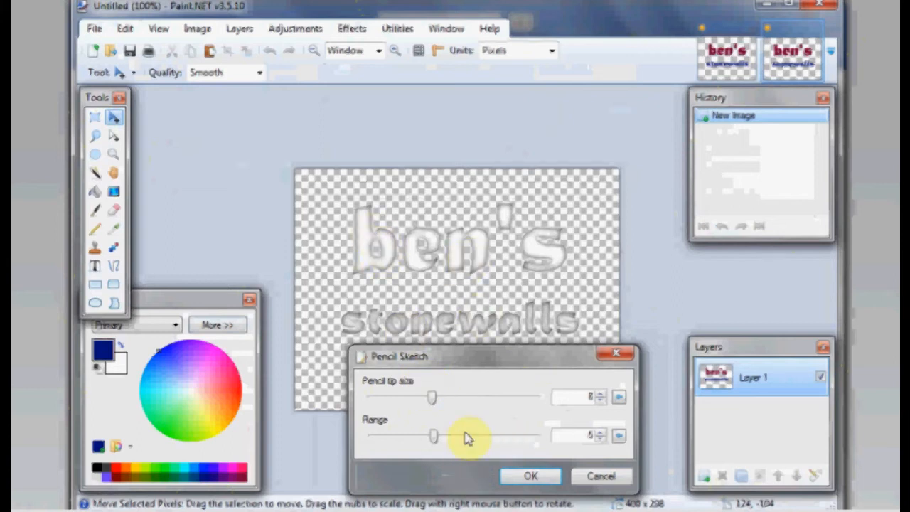
{"action": "mouse_move", "coordinate": [434, 444]}
{"action": "left_mouse_down"}
{"action": "mouse_move", "coordinate": [507, 443]}
{"action": "mouse_move", "coordinate": [392, 441]}
{"action": "mouse_move", "coordinate": [467, 437]}
{"action": "mouse_move", "coordinate": [439, 443]}
{"action": "left_mouse_up"}
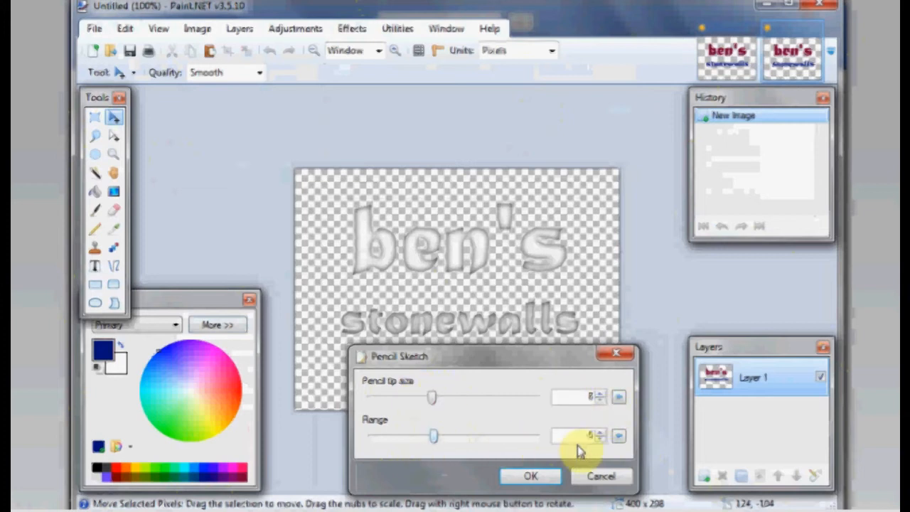
{"action": "left_click", "coordinate": [530, 477]}
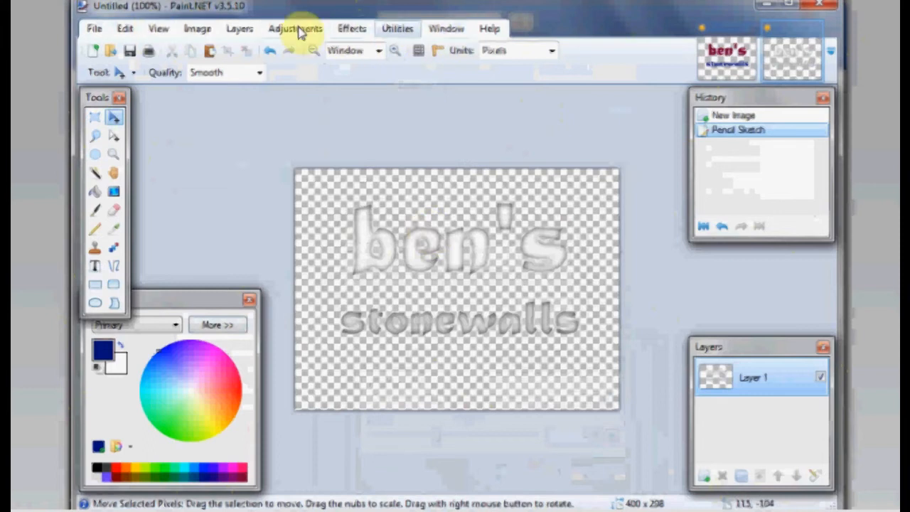
Step: Apply the Outline effect to the sketched lettering with thickness 1 and intensity 11
{"action": "left_click", "coordinate": [355, 36]}
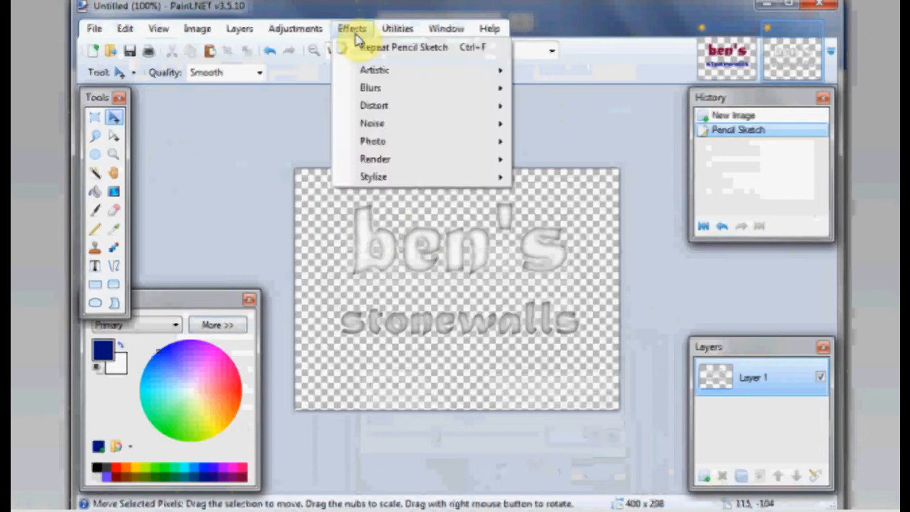
{"action": "mouse_move", "coordinate": [386, 179]}
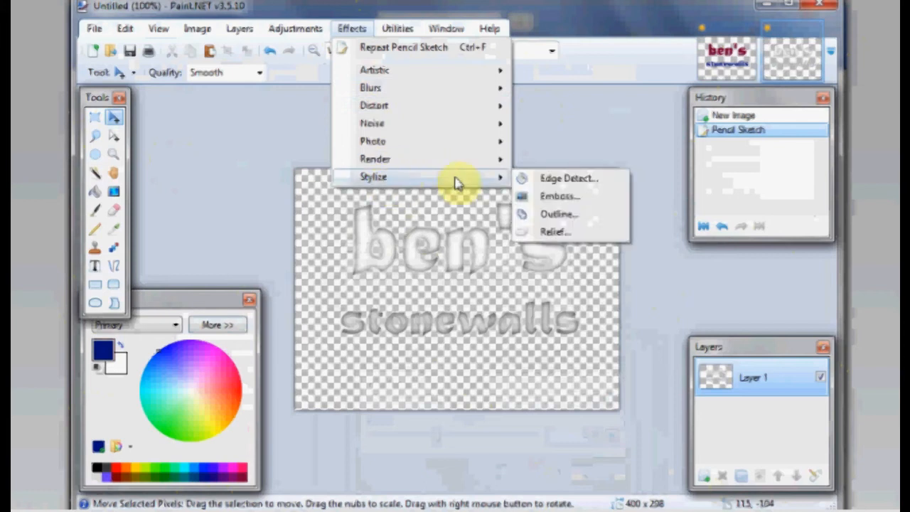
{"action": "left_click", "coordinate": [555, 215]}
{"action": "left_click_drag", "start_coordinate": [502, 198], "coordinate": [513, 348]}
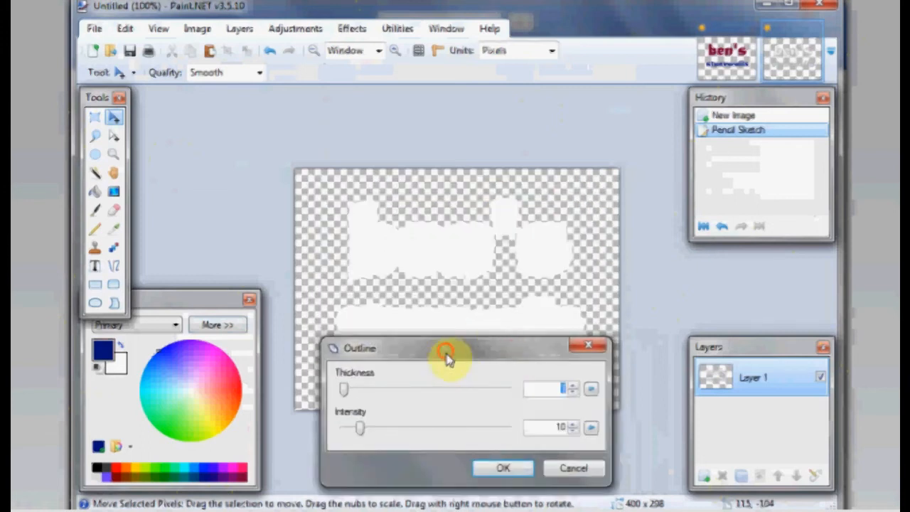
{"action": "left_click_drag", "start_coordinate": [445, 355], "coordinate": [445, 371]}
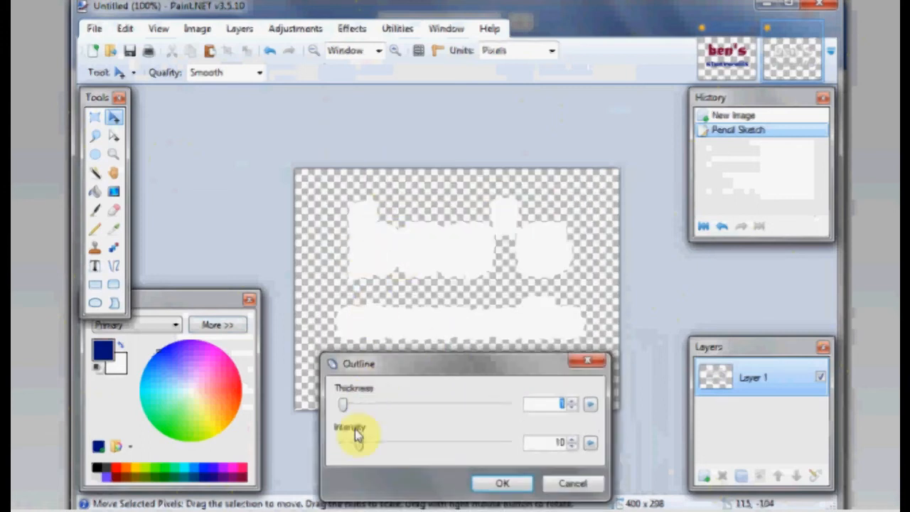
{"action": "left_click_drag", "start_coordinate": [359, 445], "coordinate": [519, 448]}
{"action": "mouse_move", "coordinate": [348, 411]}
{"action": "left_mouse_down"}
{"action": "mouse_move", "coordinate": [418, 408]}
{"action": "mouse_move", "coordinate": [342, 411]}
{"action": "left_mouse_up"}
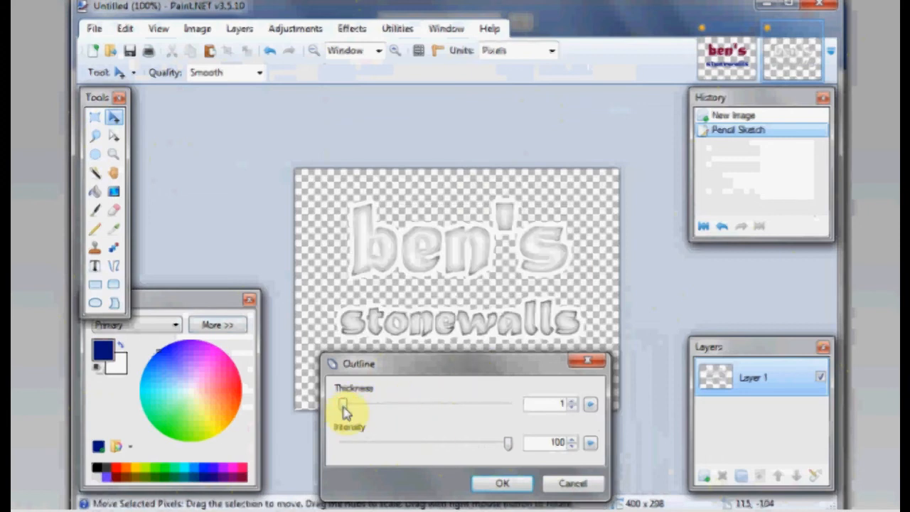
{"action": "left_click", "coordinate": [503, 443]}
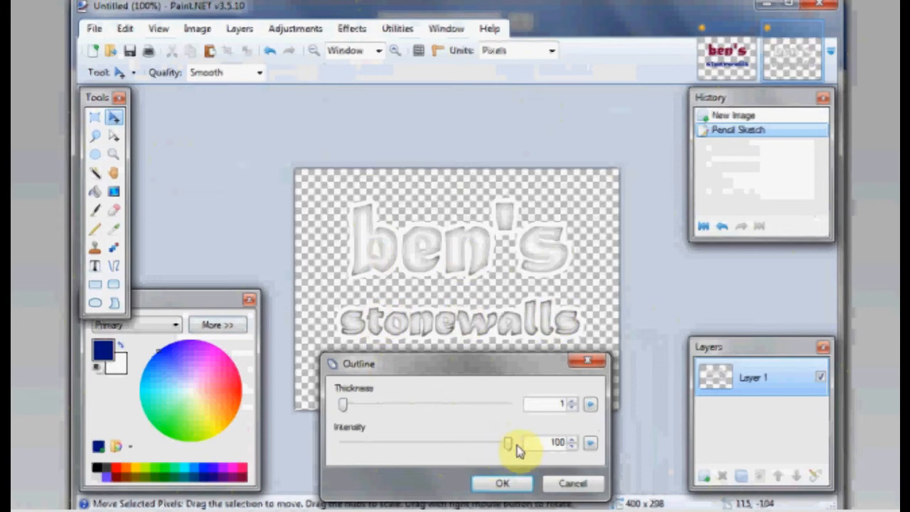
{"action": "left_click_drag", "start_coordinate": [509, 448], "coordinate": [364, 456]}
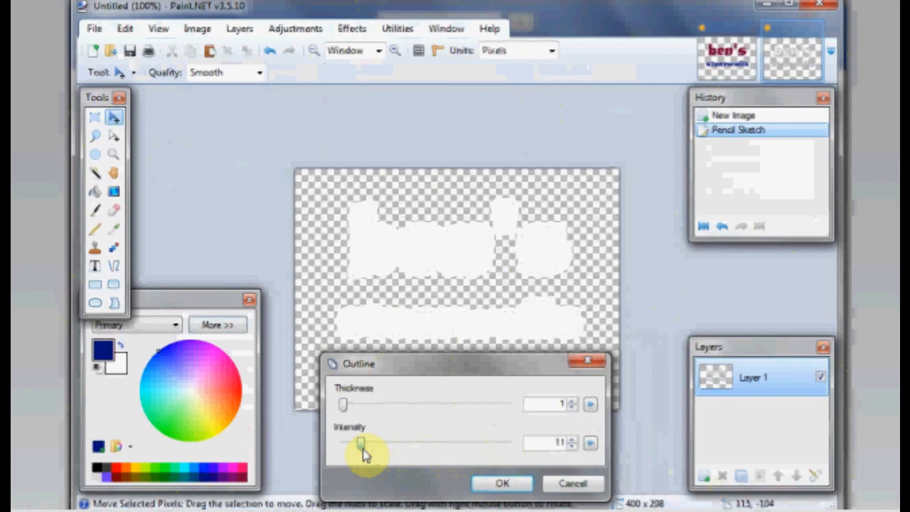
{"action": "left_click", "coordinate": [509, 484]}
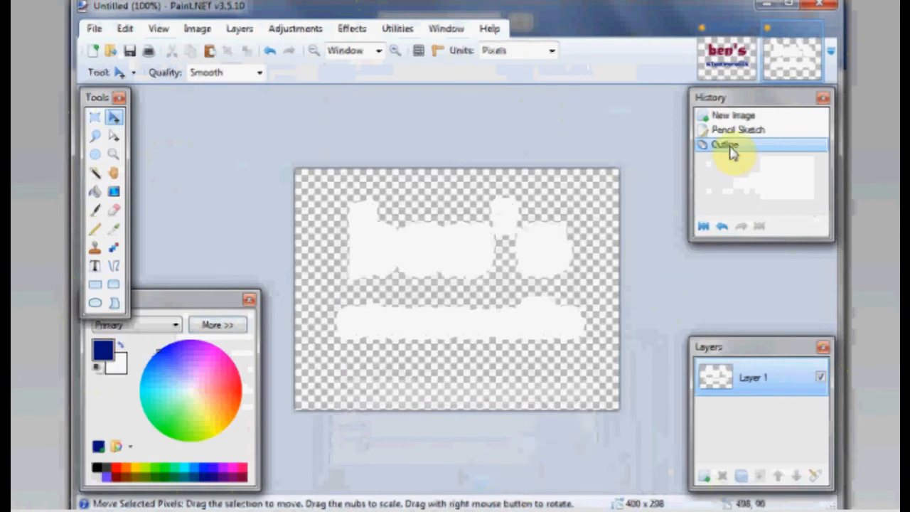
Step: Copy the coloured lettering from the original image, paste it into a new layer above the outline shape, and undo the paste
{"action": "left_click", "coordinate": [733, 68]}
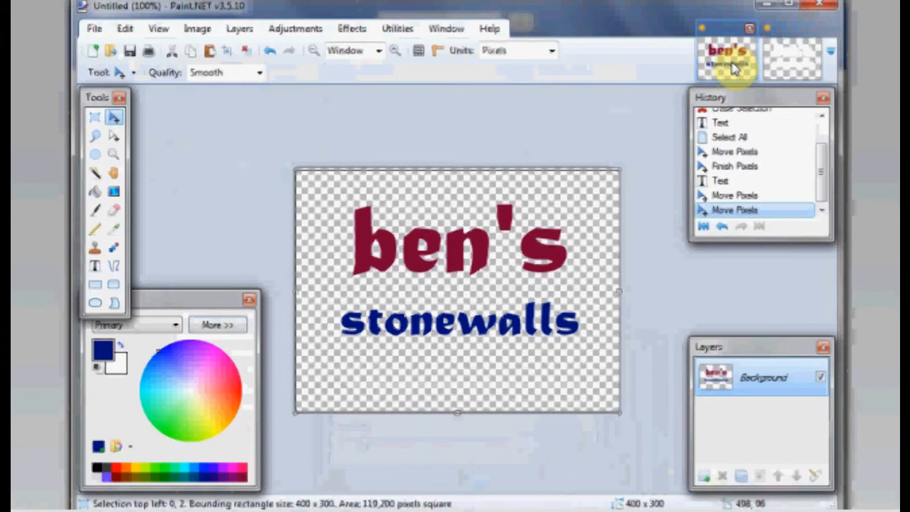
{"action": "left_click", "coordinate": [125, 30]}
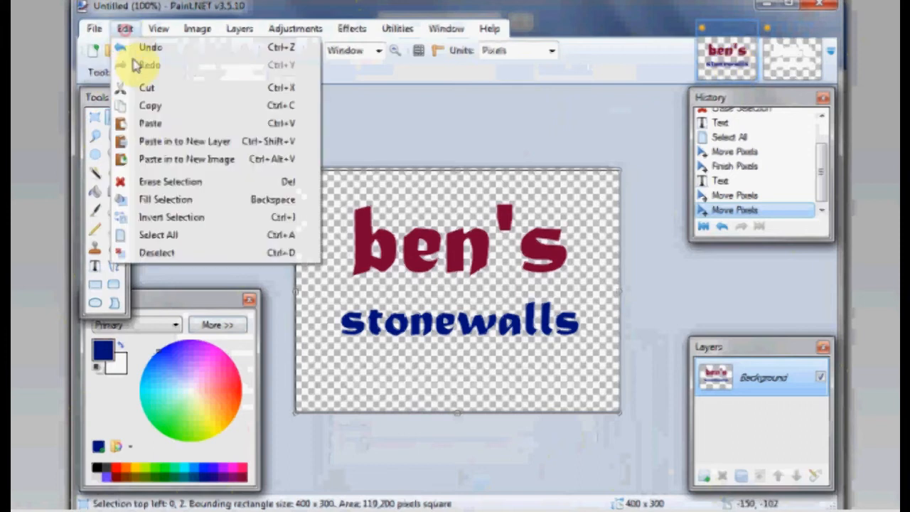
{"action": "left_click", "coordinate": [144, 106]}
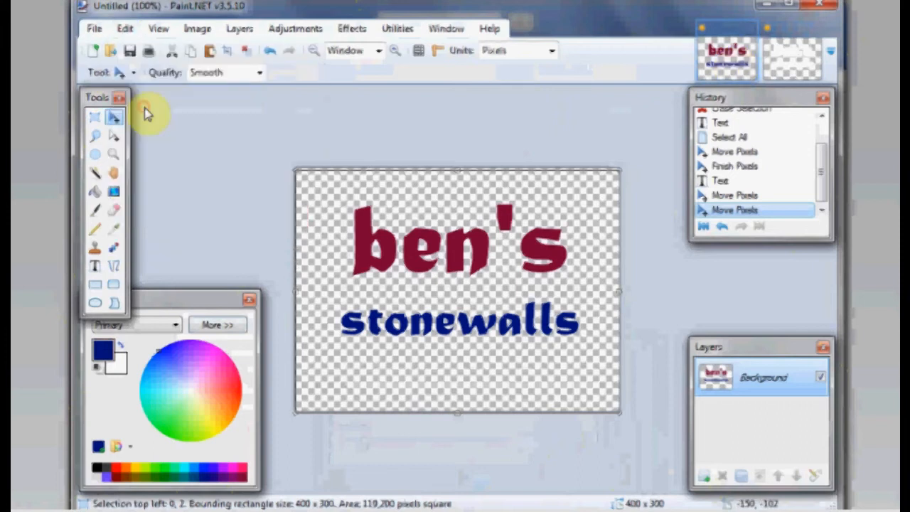
{"action": "left_click", "coordinate": [782, 69]}
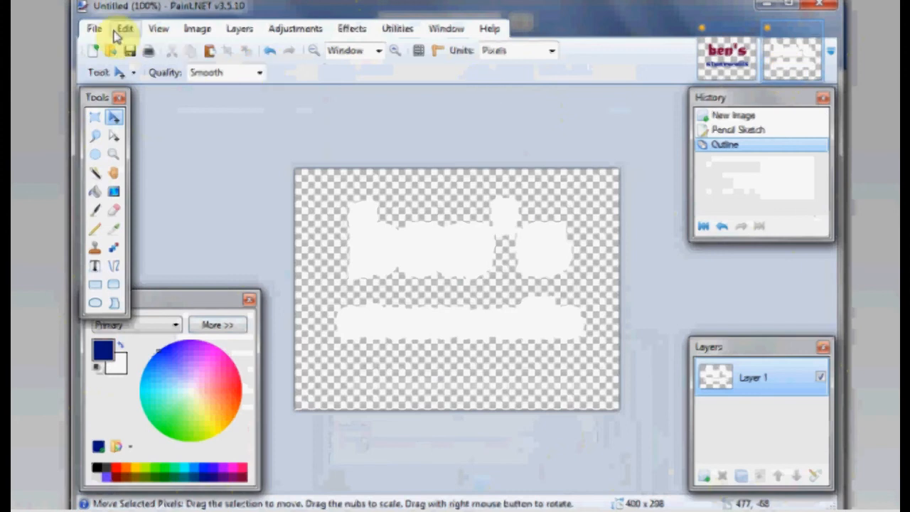
{"action": "left_click", "coordinate": [124, 29]}
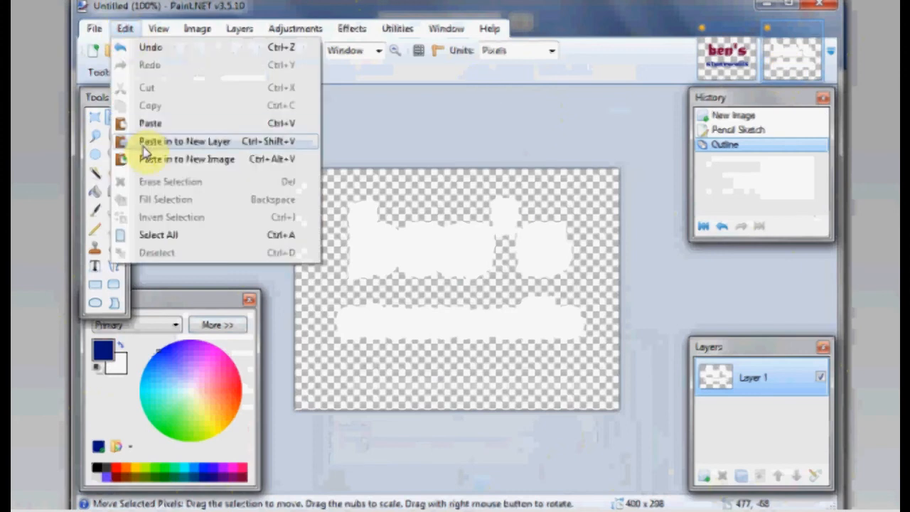
{"action": "left_click", "coordinate": [185, 144]}
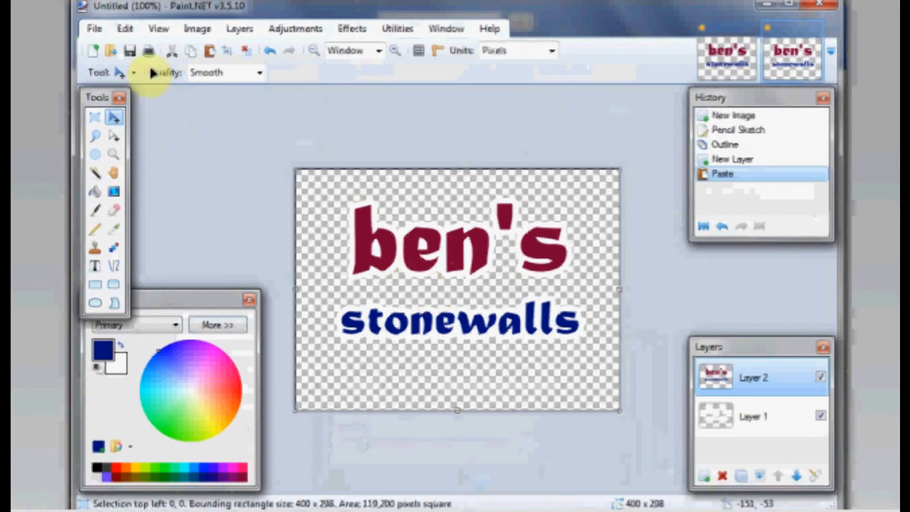
{"action": "left_click", "coordinate": [271, 55]}
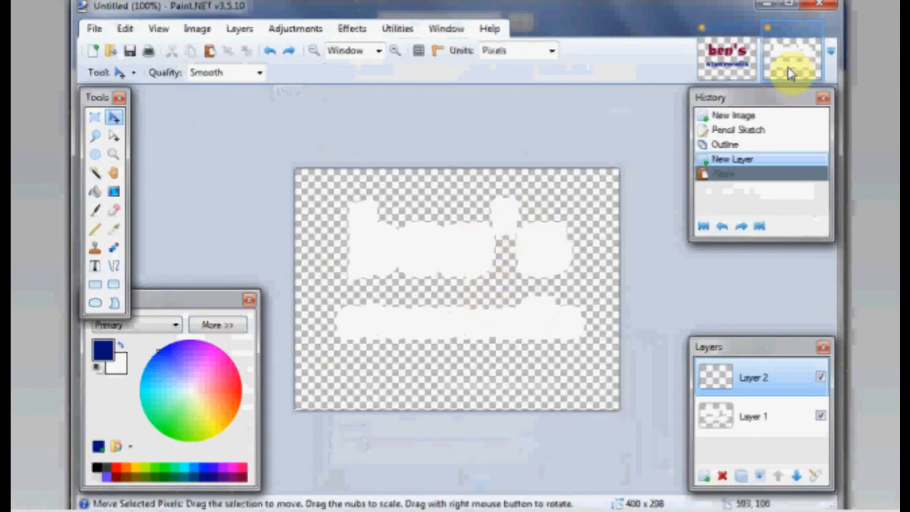
Step: Select and copy the entire canvas of Layer 2 and paste it into a new image
{"action": "left_click", "coordinate": [122, 30]}
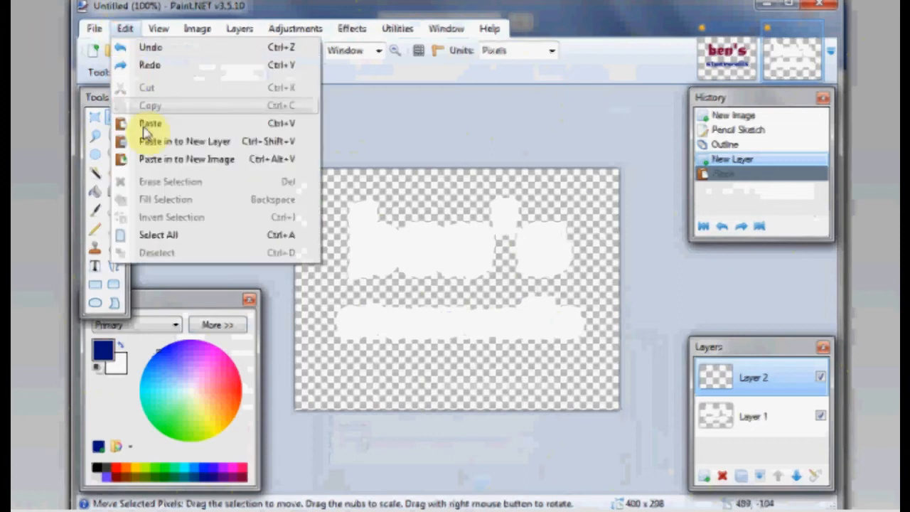
{"action": "left_click", "coordinate": [467, 298]}
{"action": "left_click", "coordinate": [123, 29]}
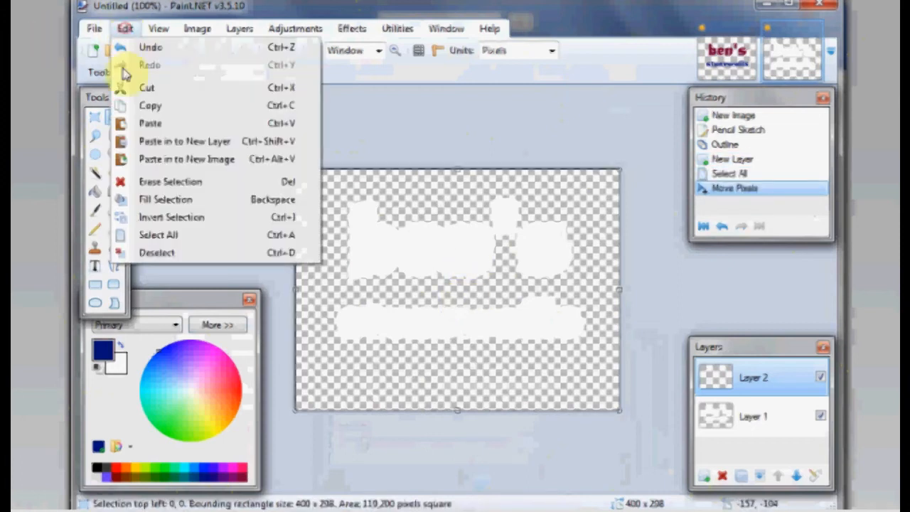
{"action": "left_click", "coordinate": [135, 106]}
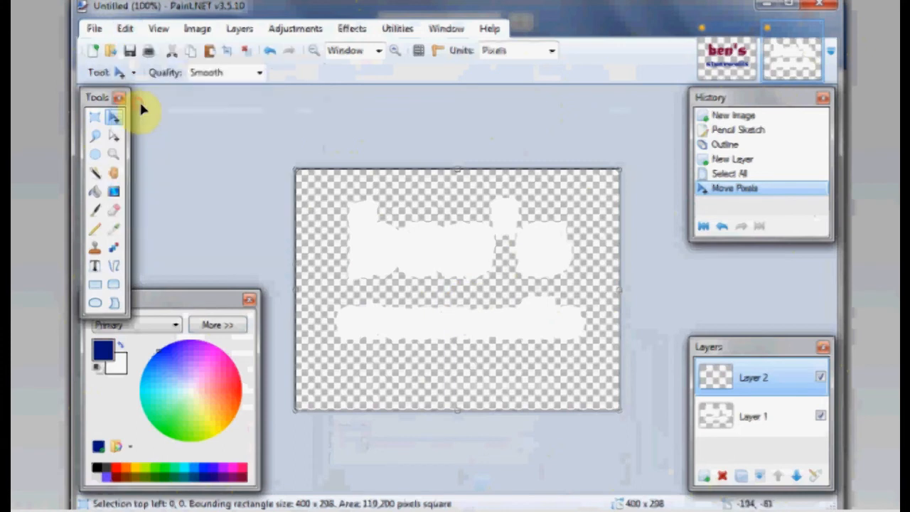
{"action": "left_click", "coordinate": [128, 32]}
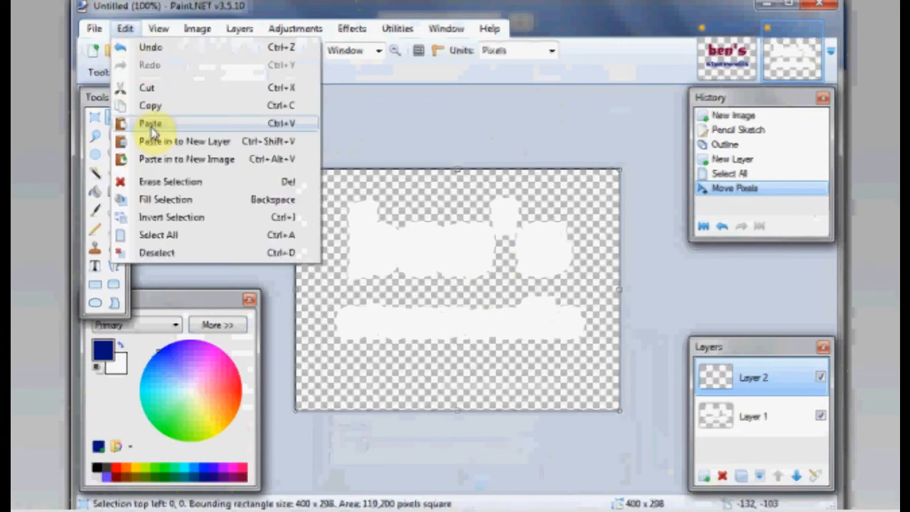
{"action": "left_click", "coordinate": [164, 160]}
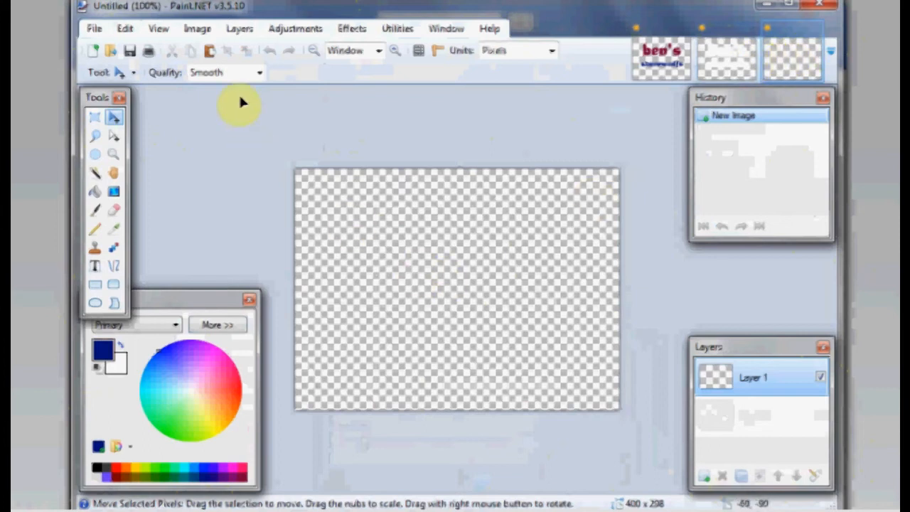
Step: Revert the blank new image to its initial state and close it without saving
{"action": "mouse_move", "coordinate": [776, 63]}
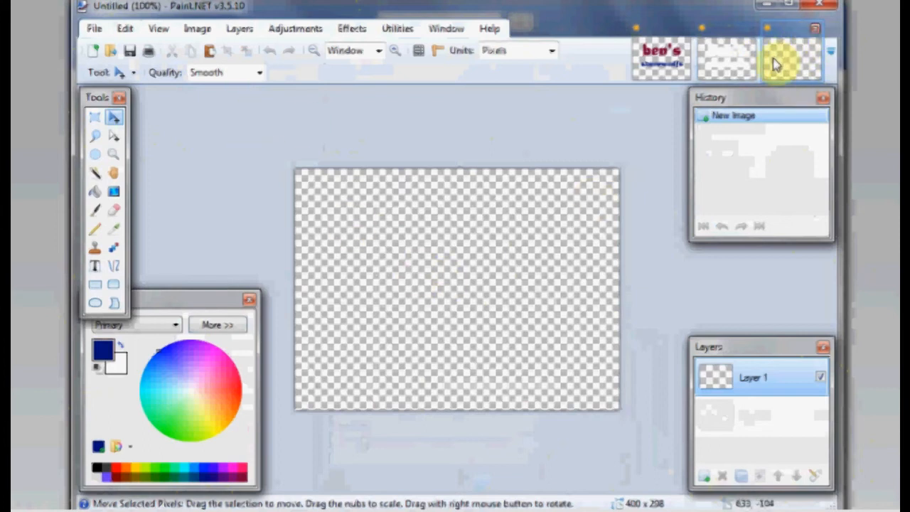
{"action": "key", "text": "ctrl+a"}
{"action": "left_click", "coordinate": [443, 318]}
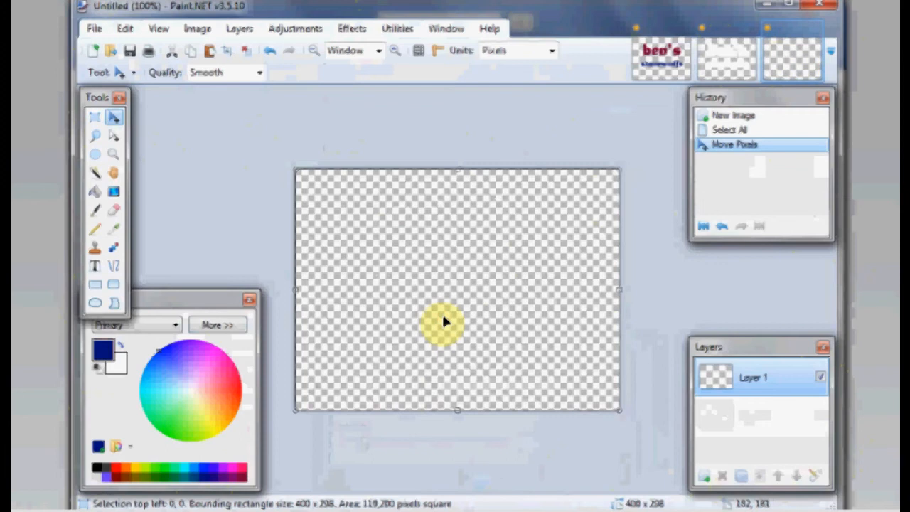
{"action": "left_click", "coordinate": [753, 115]}
{"action": "left_click", "coordinate": [829, 42]}
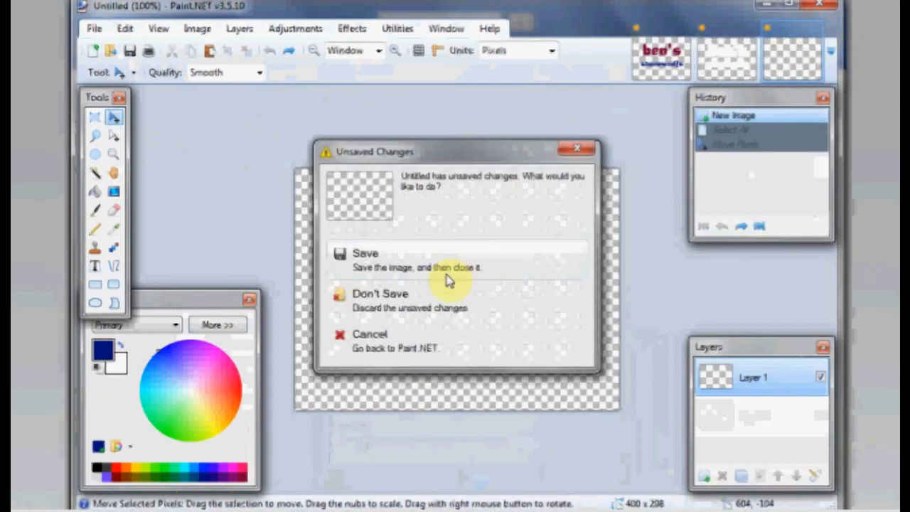
{"action": "left_click", "coordinate": [419, 295]}
Step: Return the outline image to its Outline history state and select the whole of Layer 1
{"action": "left_click", "coordinate": [458, 245]}
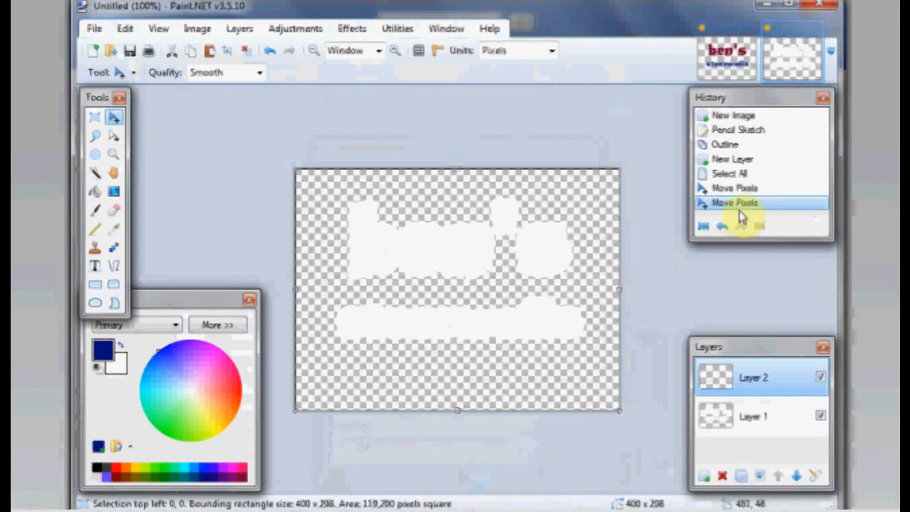
{"action": "left_click", "coordinate": [725, 145]}
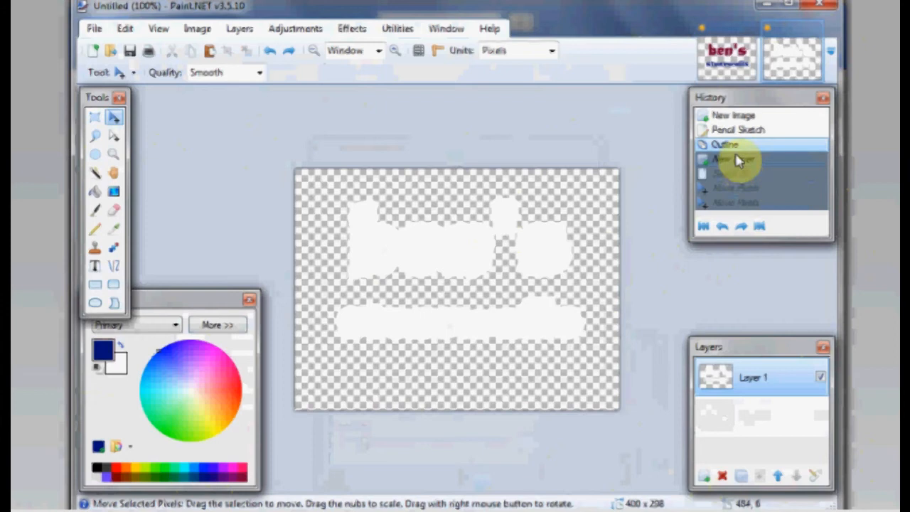
{"action": "left_click", "coordinate": [721, 133]}
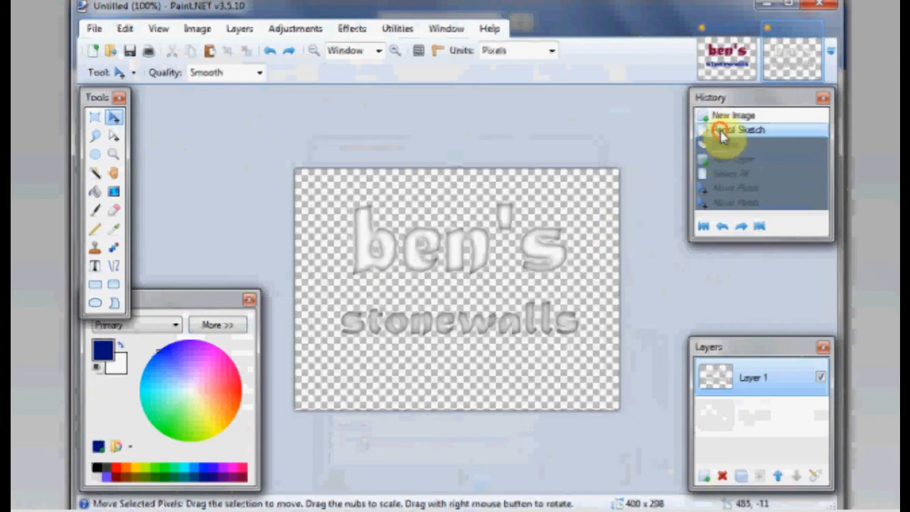
{"action": "left_click", "coordinate": [721, 144]}
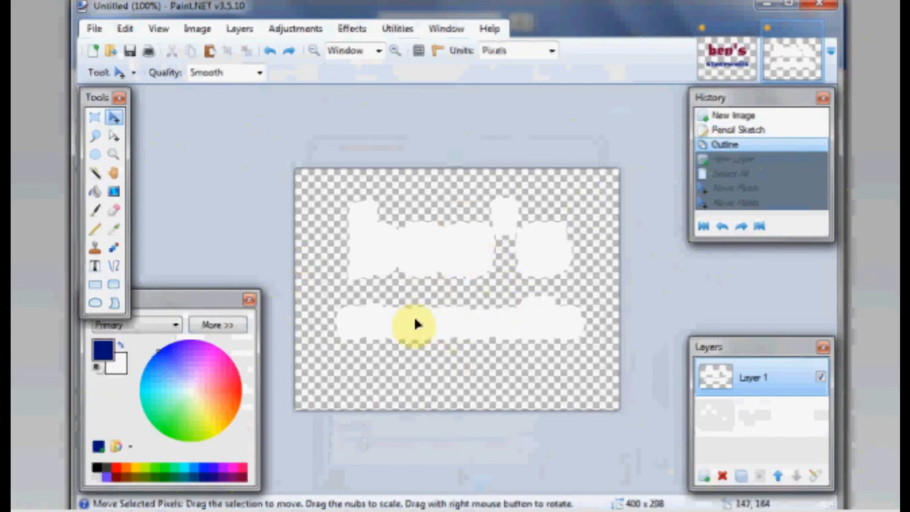
{"action": "key", "text": "ctrl+a"}
{"action": "left_click", "coordinate": [389, 254]}
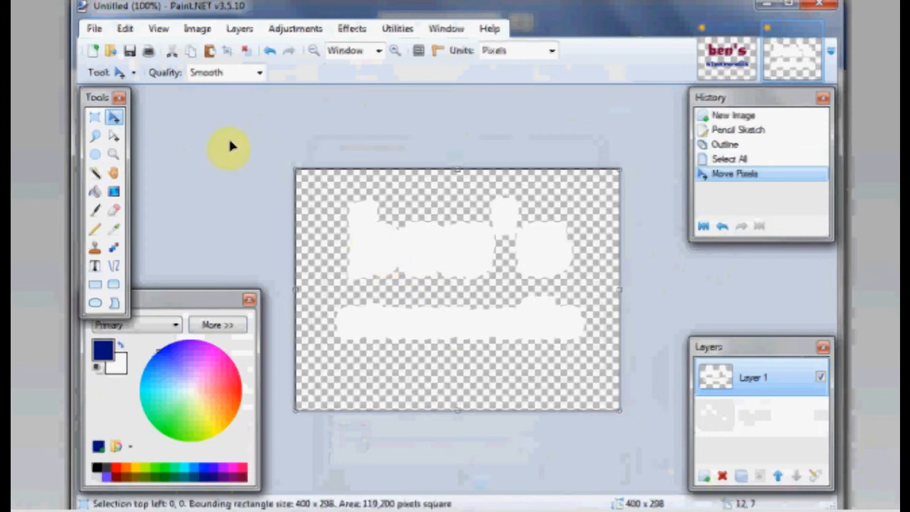
Step: Copy the selected white outline shape and paste it into a new image
{"action": "left_click", "coordinate": [127, 31]}
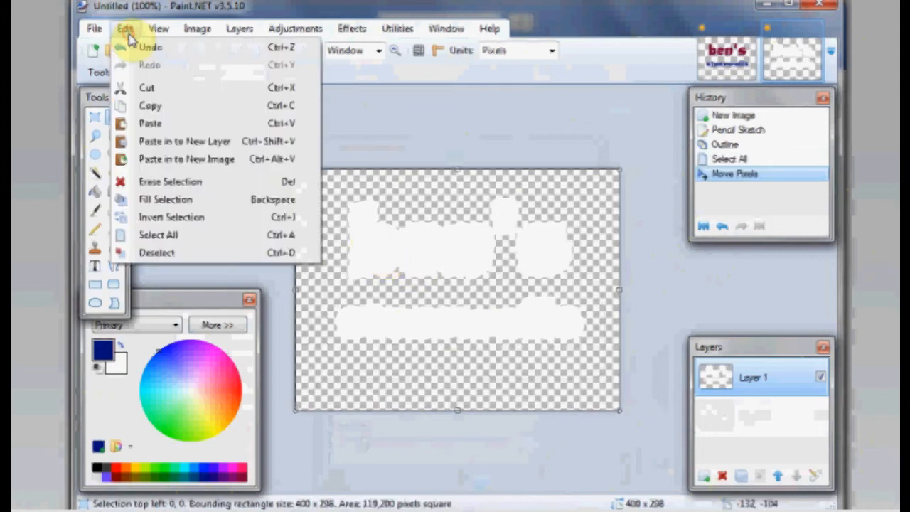
{"action": "left_click", "coordinate": [138, 108]}
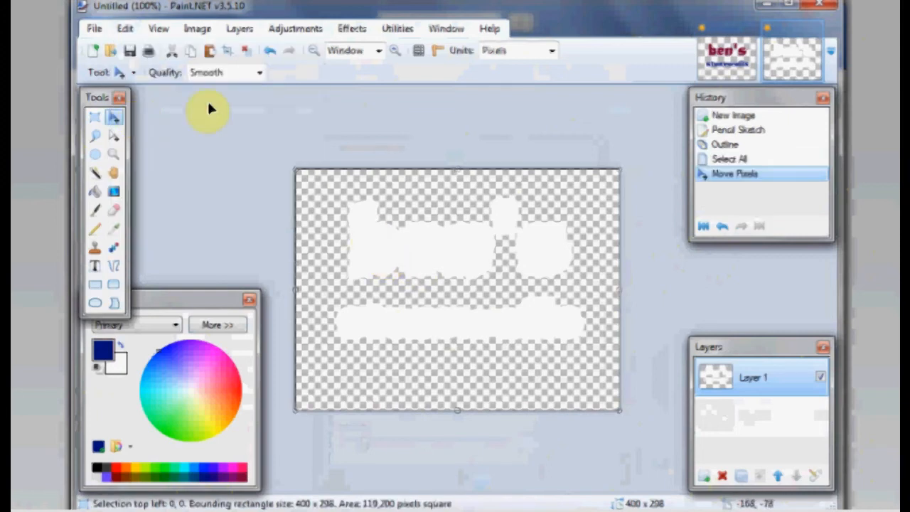
{"action": "left_click", "coordinate": [127, 32]}
{"action": "left_click", "coordinate": [158, 159]}
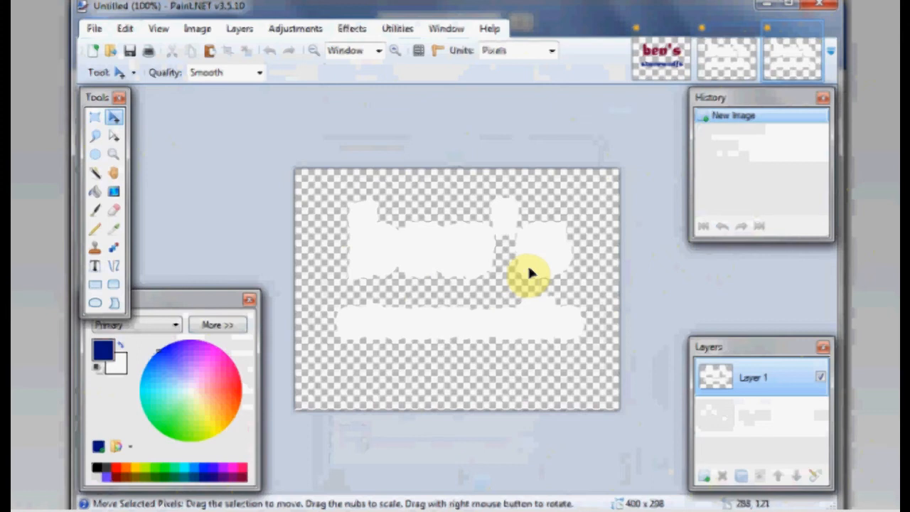
Step: Darken the pasted outline shape with a Levels adjustment, setting the input white point to 50 and the output white point to 48
{"action": "left_click", "coordinate": [297, 29]}
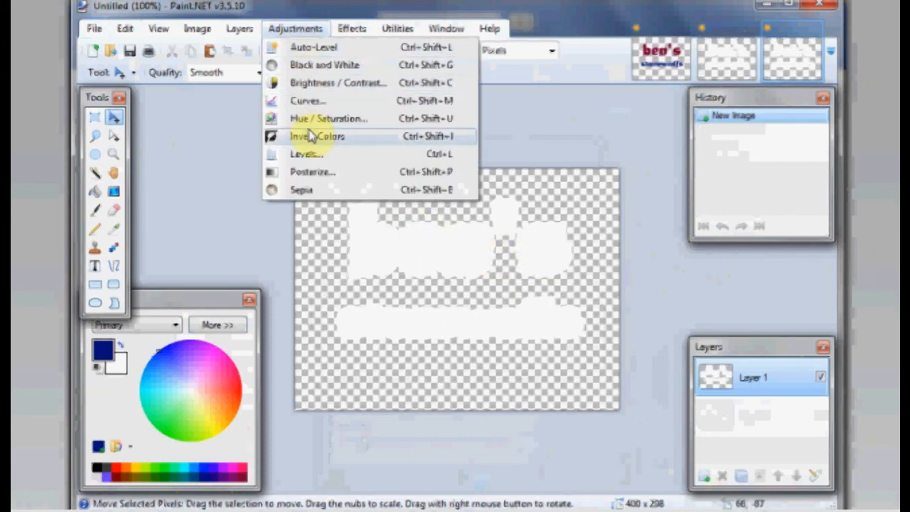
{"action": "left_click", "coordinate": [302, 155]}
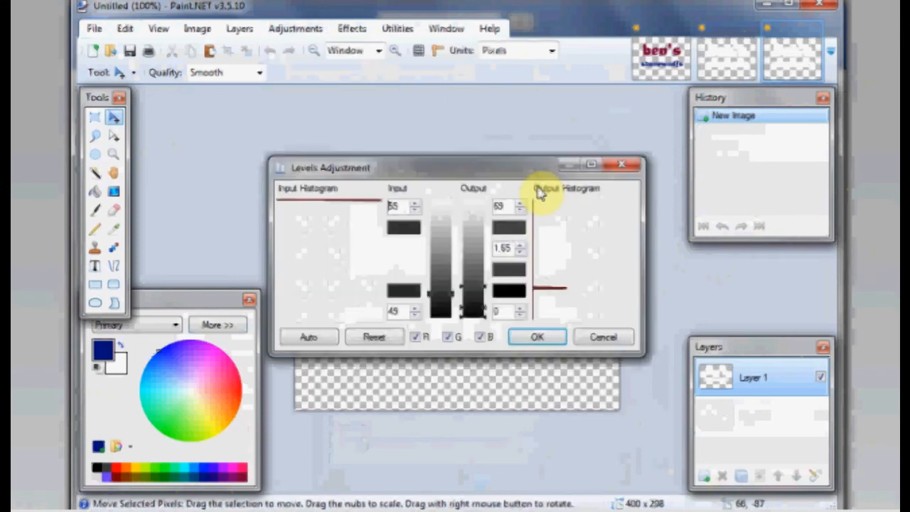
{"action": "left_click_drag", "start_coordinate": [532, 168], "coordinate": [681, 58]}
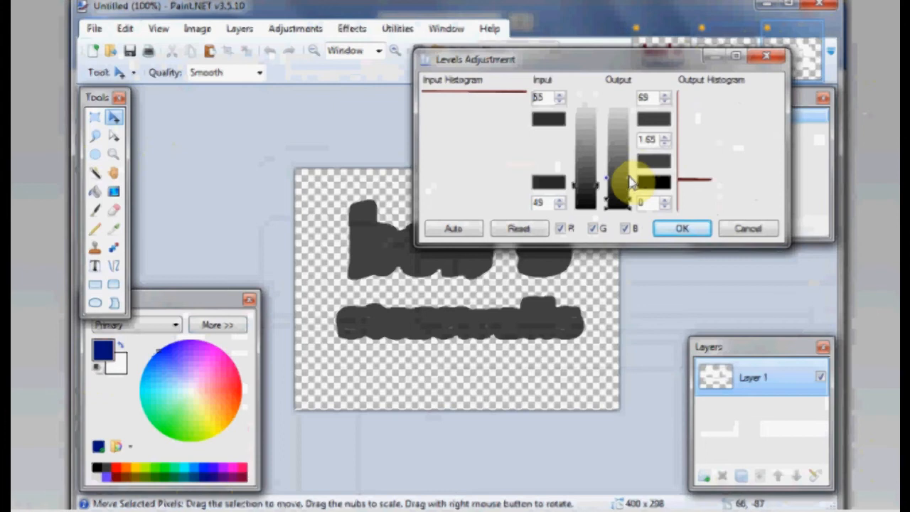
{"action": "left_click_drag", "start_coordinate": [630, 183], "coordinate": [599, 187]}
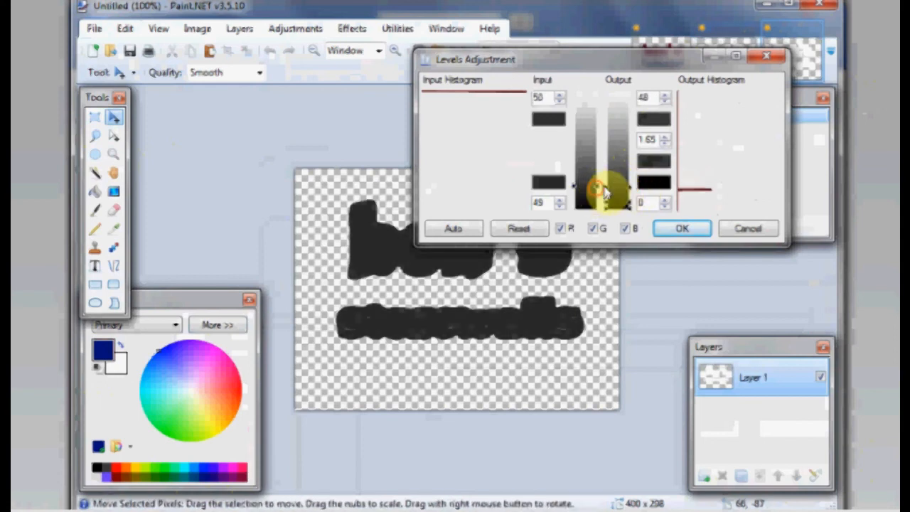
{"action": "left_click", "coordinate": [669, 226]}
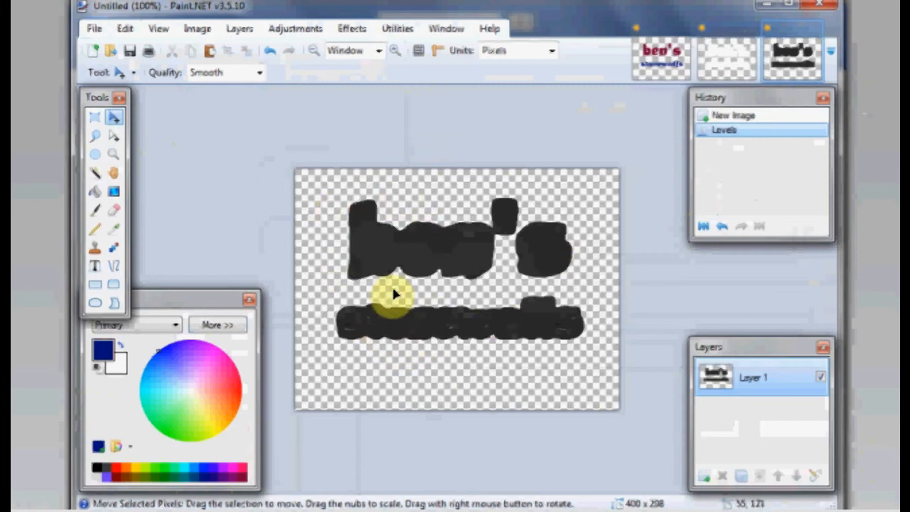
Step: Apply a Gaussian Blur with a radius of 16 to the darkened shape
{"action": "left_click", "coordinate": [355, 30]}
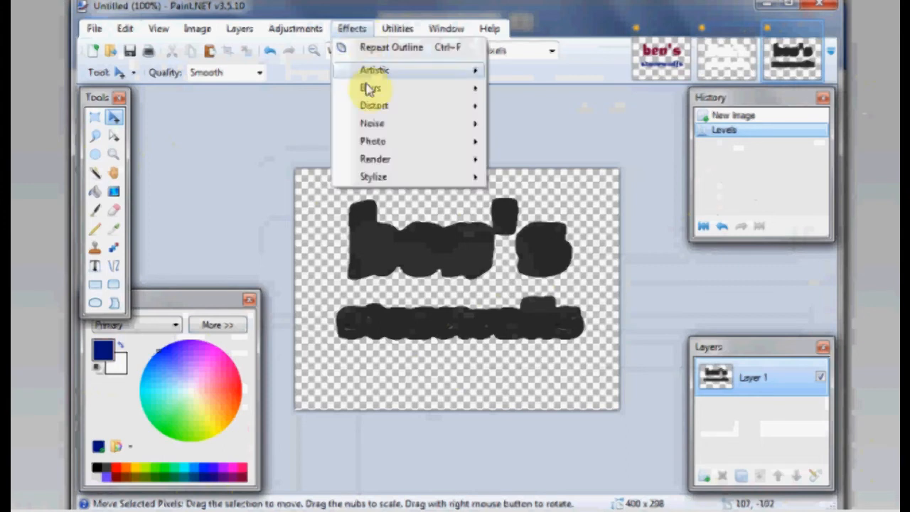
{"action": "mouse_move", "coordinate": [368, 92]}
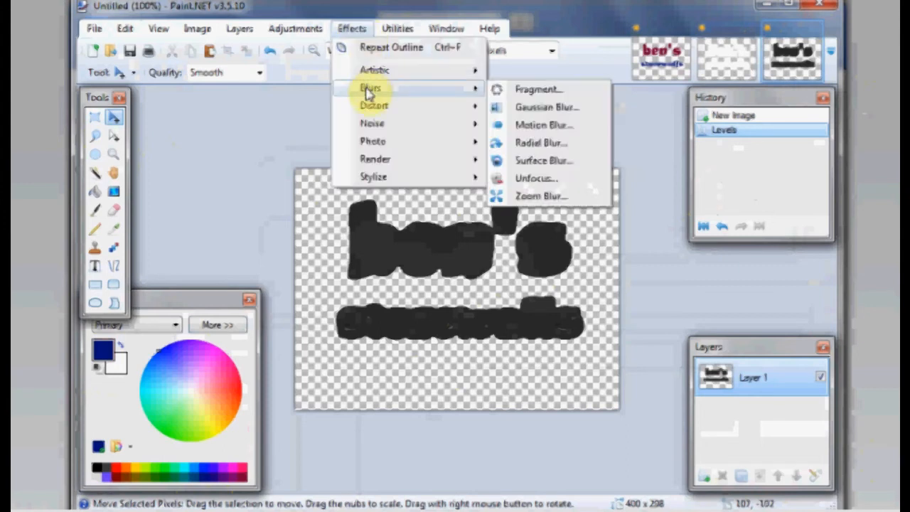
{"action": "left_click", "coordinate": [530, 108]}
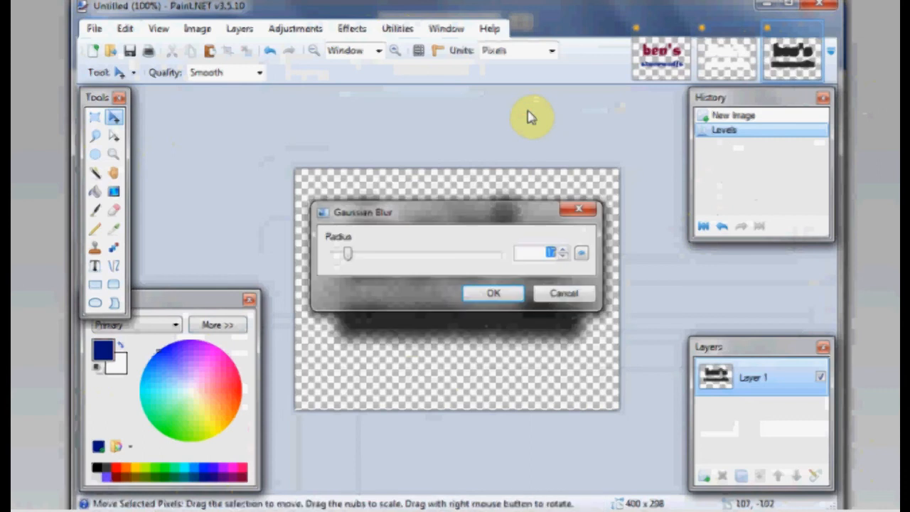
{"action": "left_click_drag", "start_coordinate": [351, 262], "coordinate": [484, 384]}
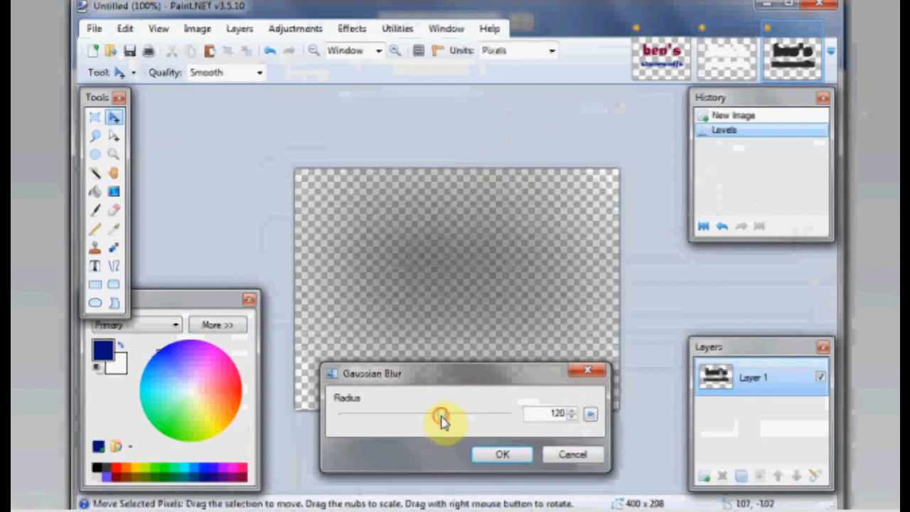
{"action": "left_click_drag", "start_coordinate": [442, 417], "coordinate": [339, 422]}
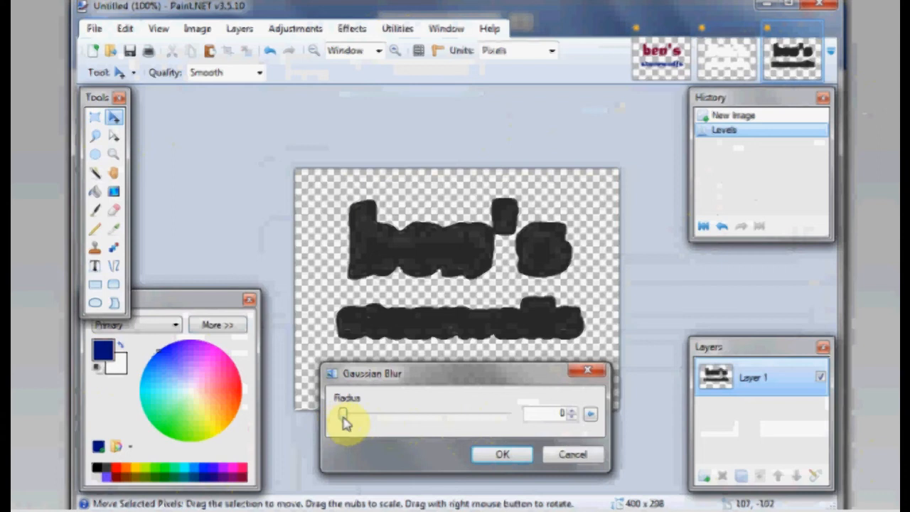
{"action": "left_click_drag", "start_coordinate": [344, 422], "coordinate": [359, 422]}
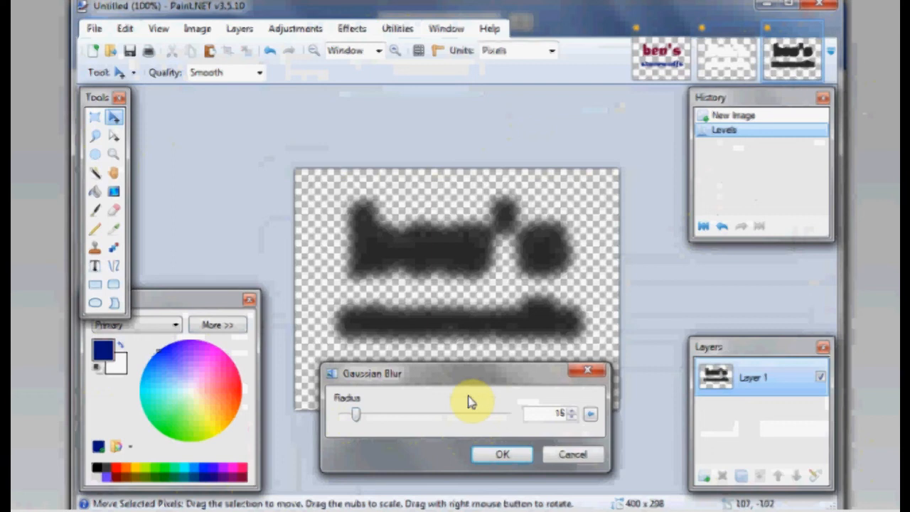
{"action": "left_click", "coordinate": [502, 457]}
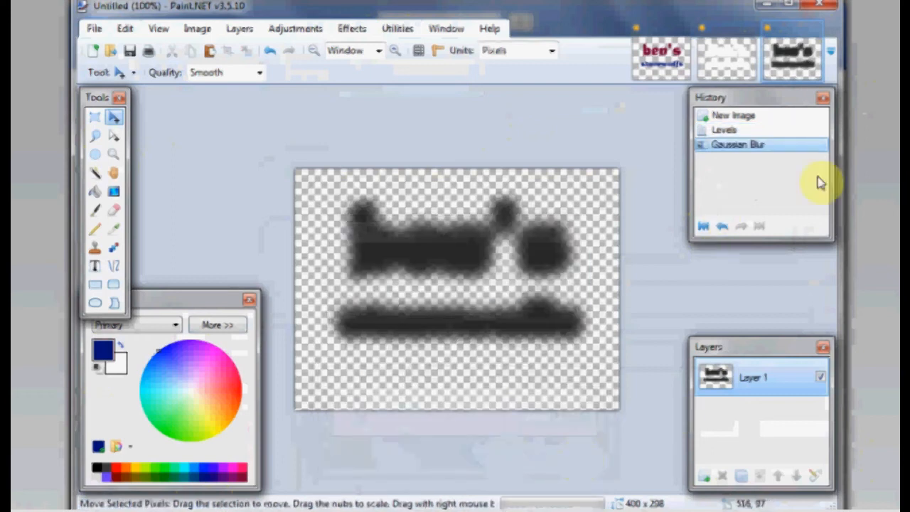
Step: Copy the coloured lettering from the original image and paste it into a new layer above the white outline shape
{"action": "left_click", "coordinate": [669, 39]}
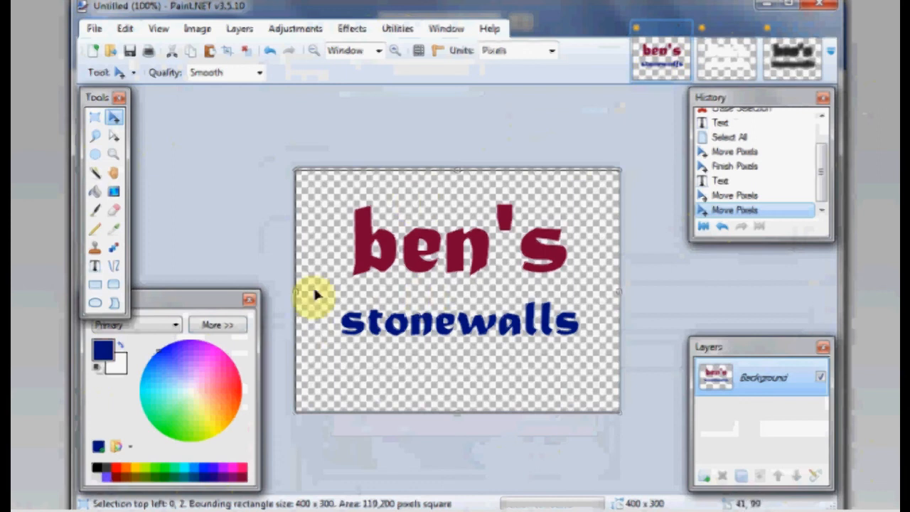
{"action": "left_click", "coordinate": [726, 51]}
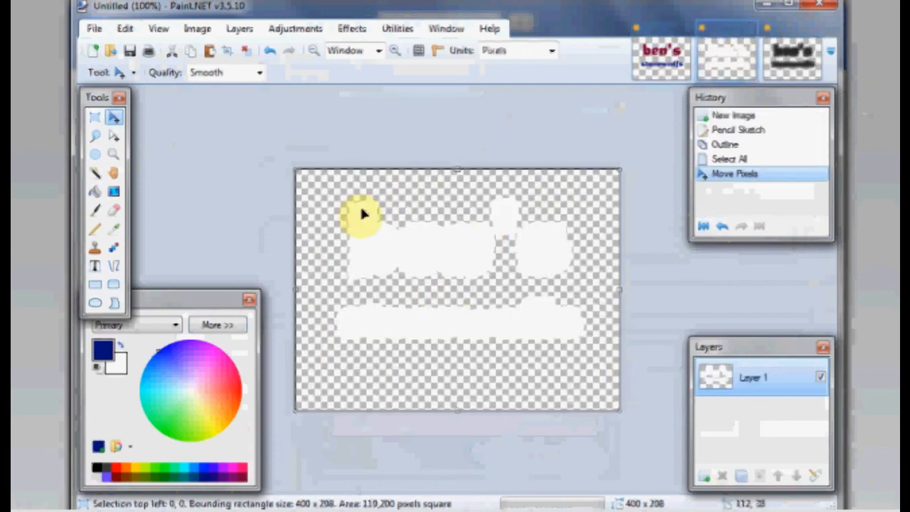
{"action": "left_click", "coordinate": [803, 64]}
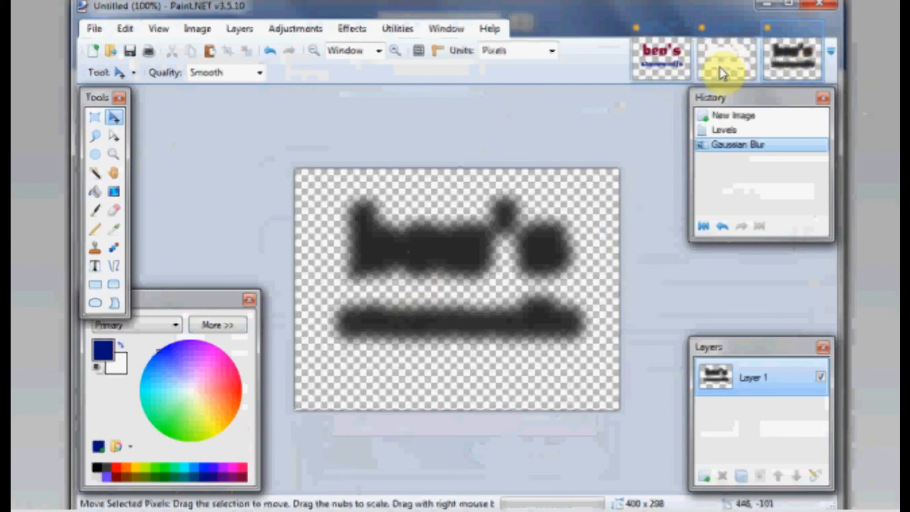
{"action": "left_click", "coordinate": [669, 62]}
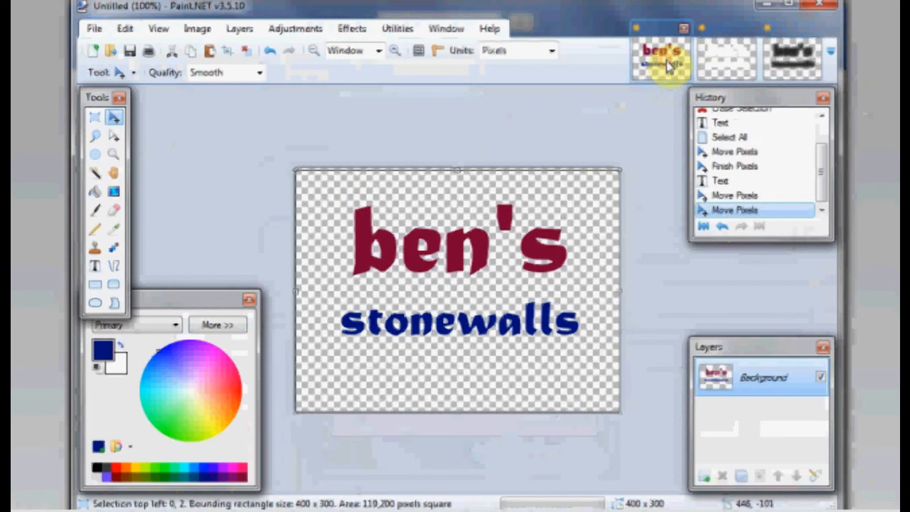
{"action": "left_click", "coordinate": [124, 28]}
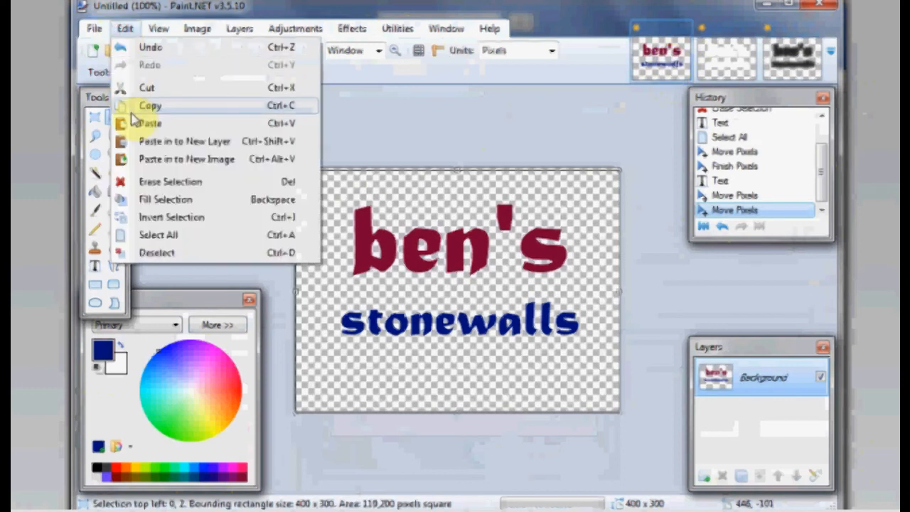
{"action": "left_click", "coordinate": [128, 106]}
{"action": "left_click", "coordinate": [740, 62]}
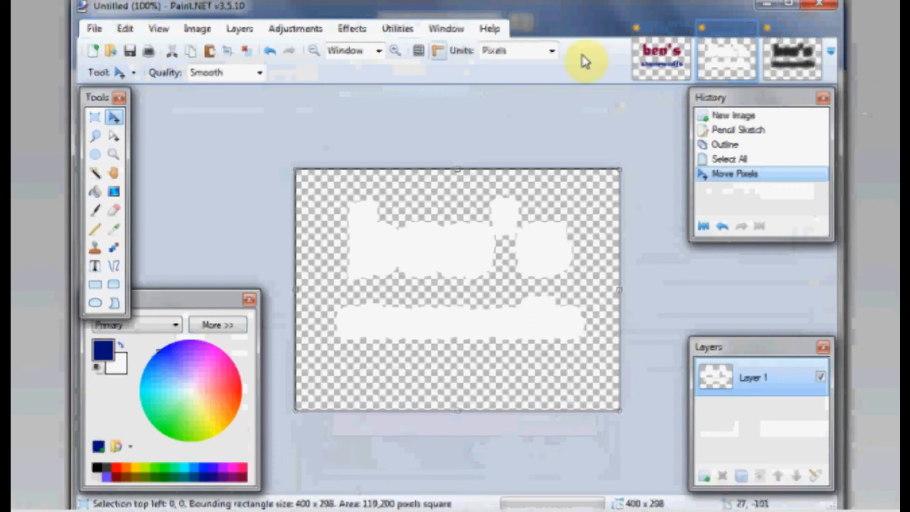
{"action": "left_click", "coordinate": [125, 30]}
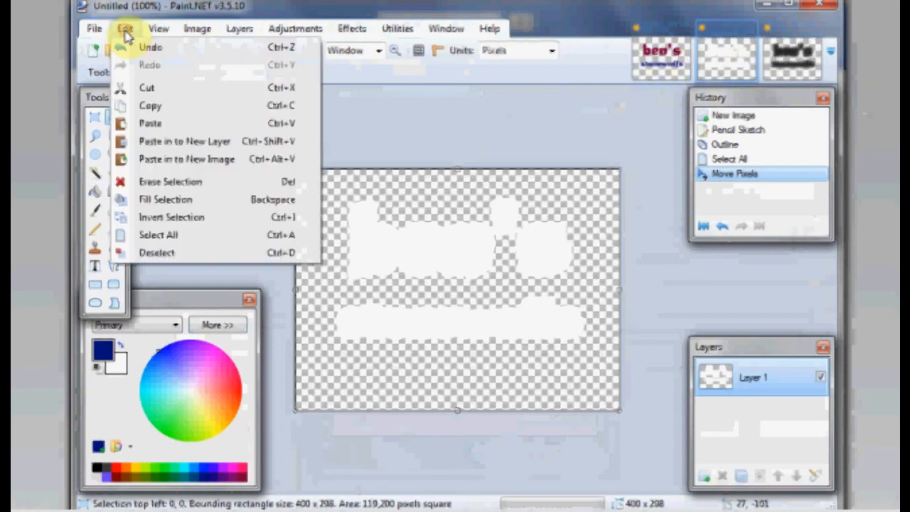
{"action": "left_click", "coordinate": [201, 147]}
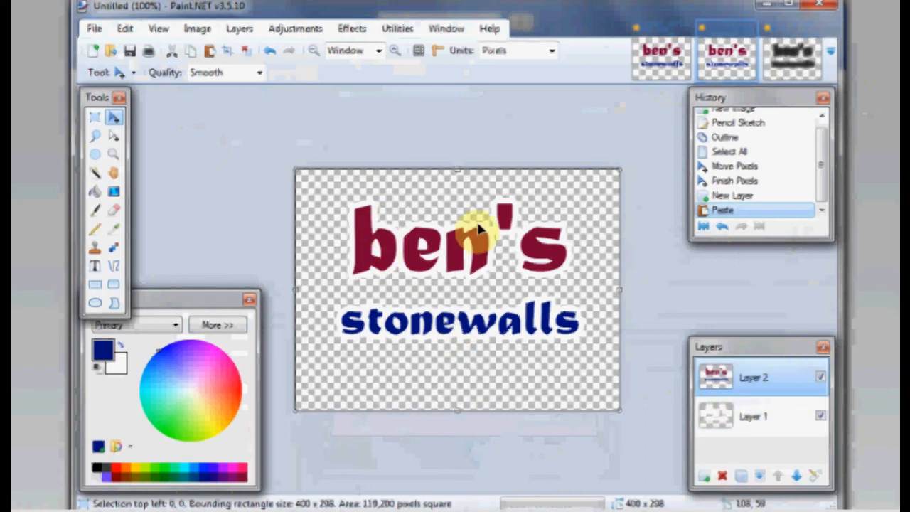
Step: Flatten the lettering and white outline layers into a single layer
{"action": "left_click", "coordinate": [197, 29]}
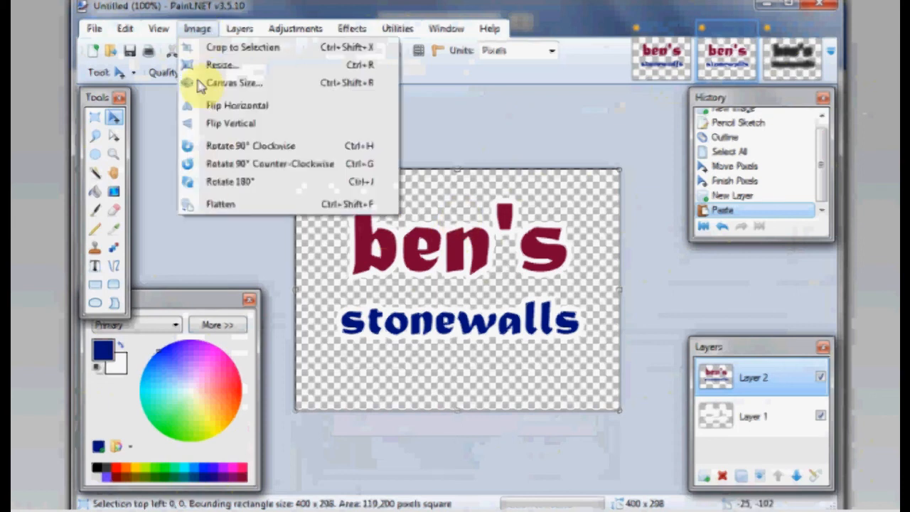
{"action": "left_click", "coordinate": [226, 205]}
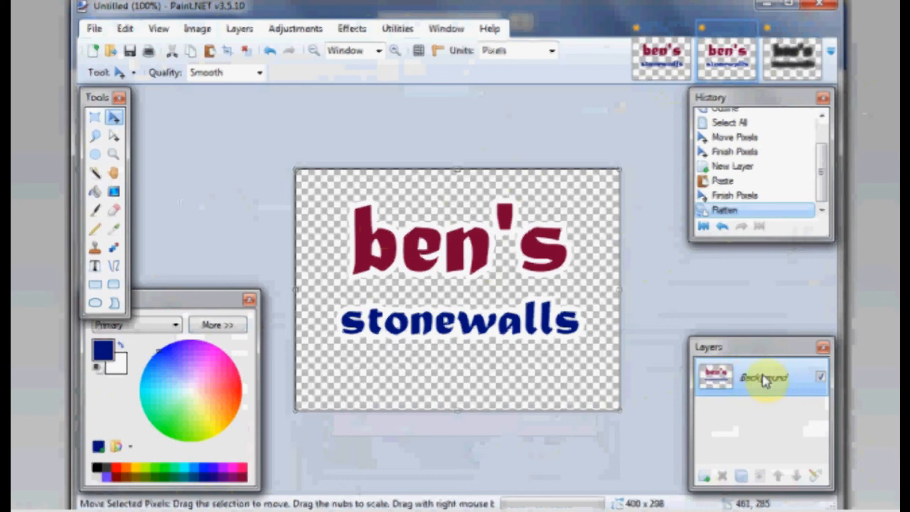
{"action": "left_click", "coordinate": [393, 254]}
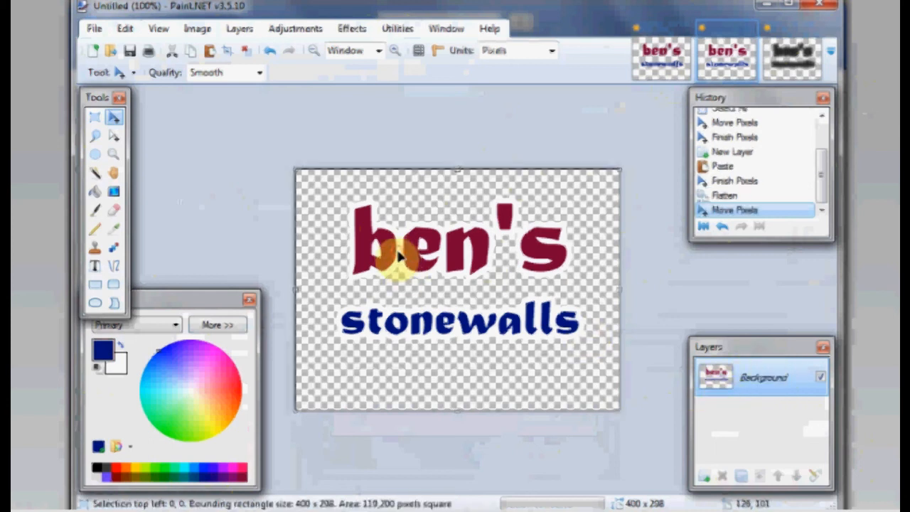
Step: Copy the flattened outlined logo and paste it into a new layer above the blurred dark shape
{"action": "left_click", "coordinate": [130, 30]}
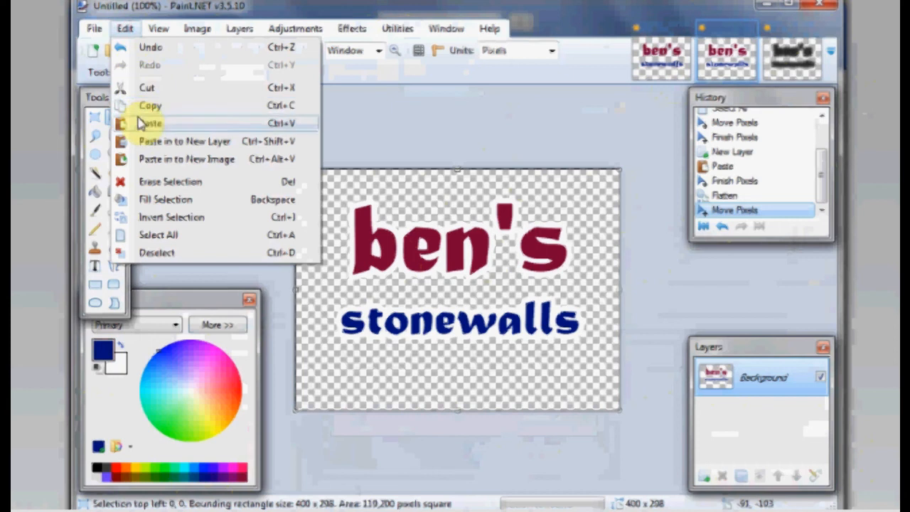
{"action": "left_click", "coordinate": [137, 104]}
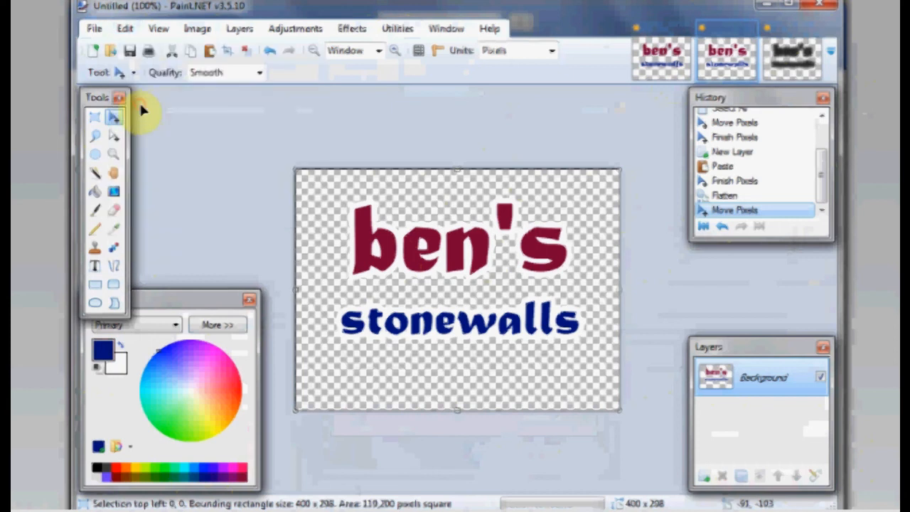
{"action": "left_click", "coordinate": [794, 66]}
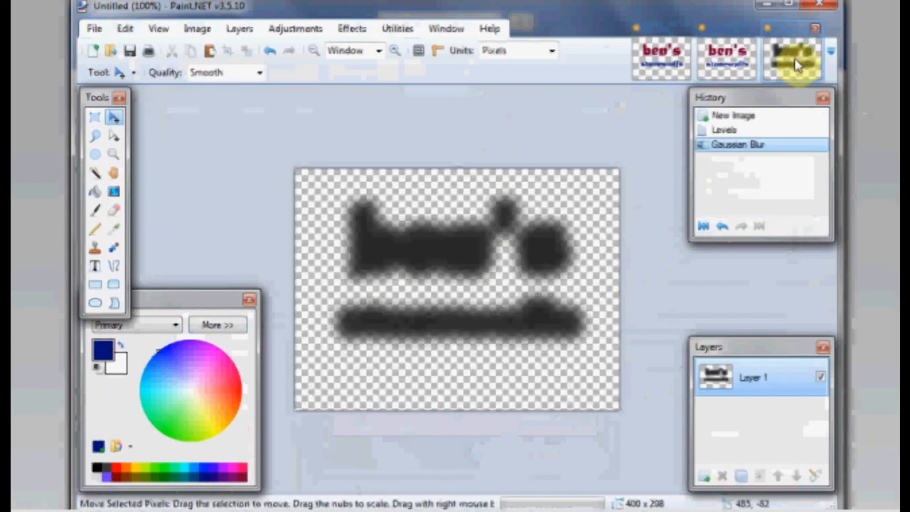
{"action": "left_click", "coordinate": [125, 28]}
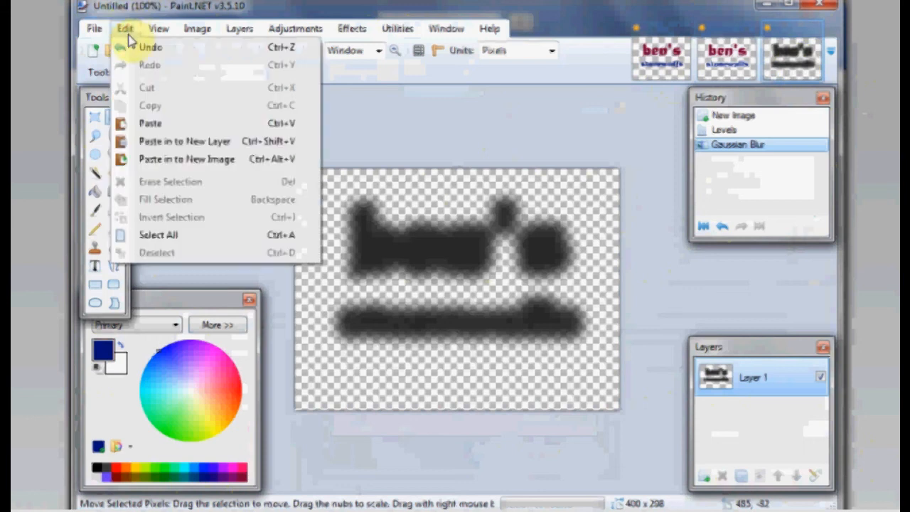
{"action": "left_click", "coordinate": [181, 142]}
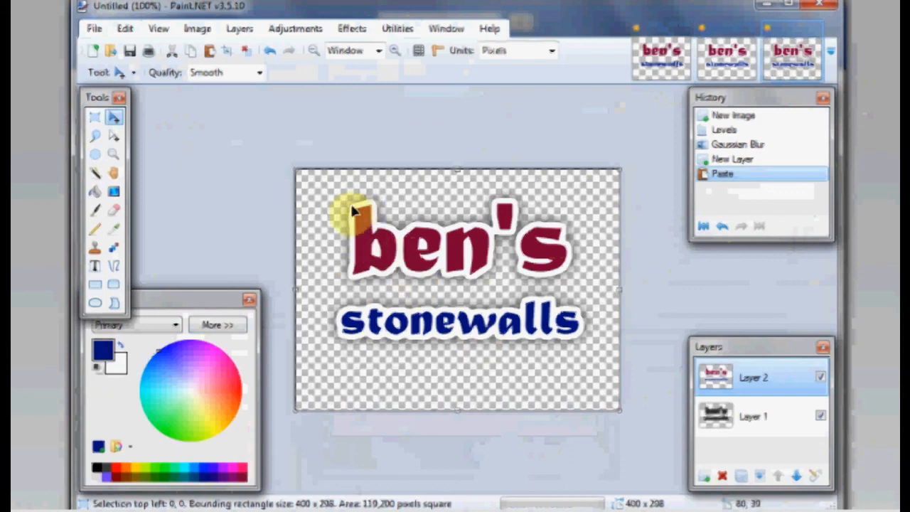
Step: Offset the outlined logo layer 3 pixels left and 4 pixels up from the blurred shape beneath it
{"action": "left_click", "coordinate": [385, 248]}
{"action": "left_click_drag", "start_coordinate": [385, 248], "coordinate": [383, 246]}
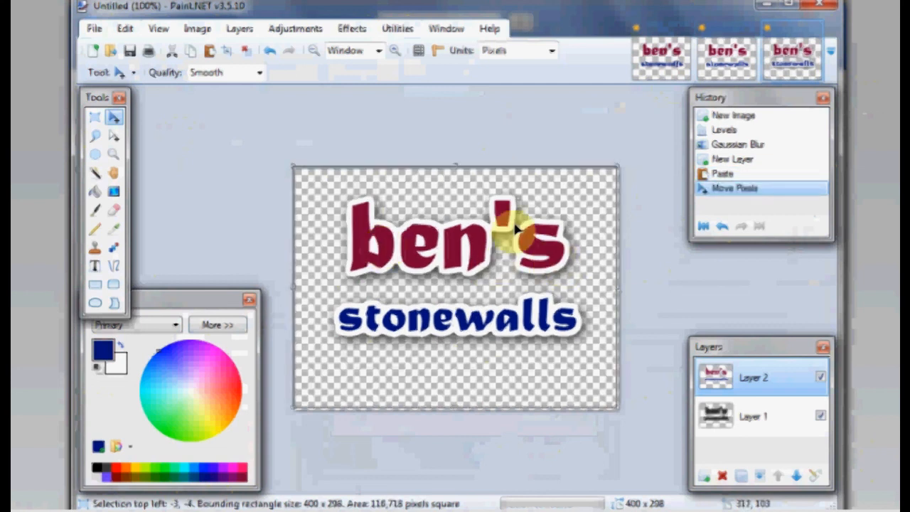
{"action": "left_click", "coordinate": [125, 32]}
{"action": "left_click", "coordinate": [568, 138]}
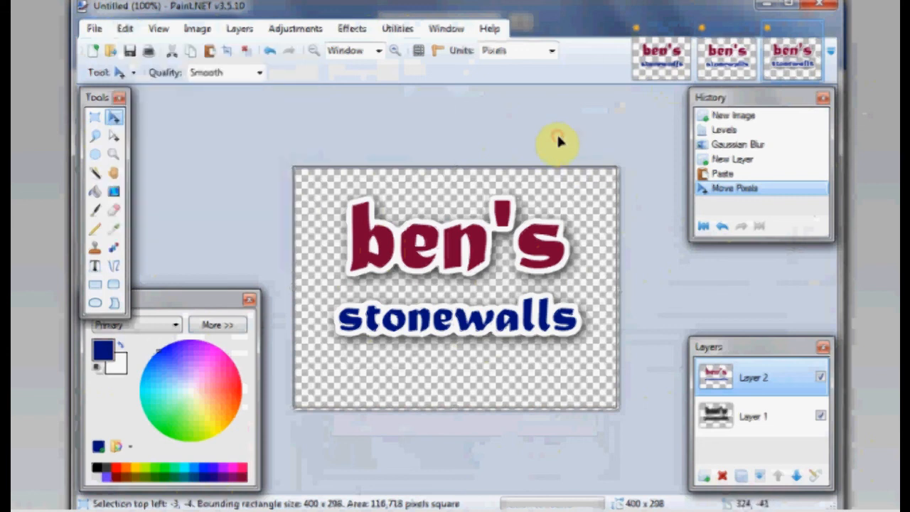
{"action": "left_click", "coordinate": [557, 132]}
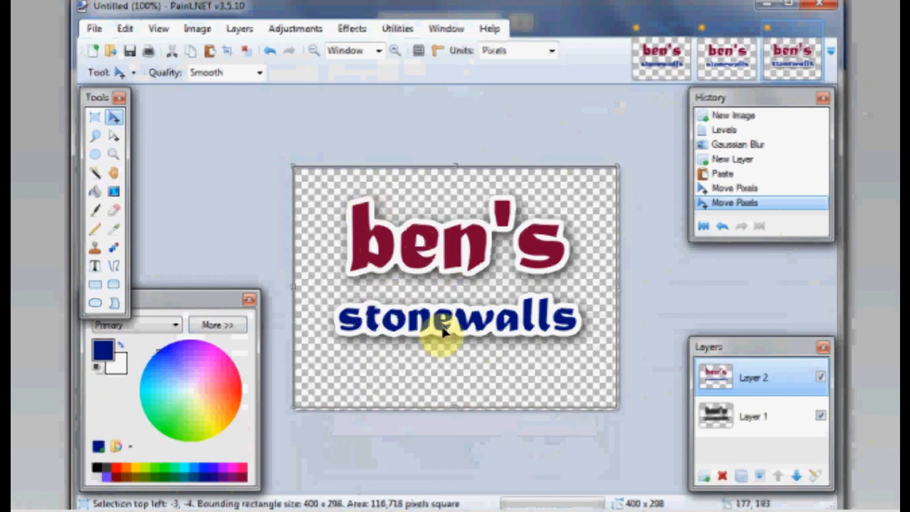
Step: Flatten the outlined logo and its blurred shadow into a single layer and save the image
{"action": "left_click", "coordinate": [122, 28]}
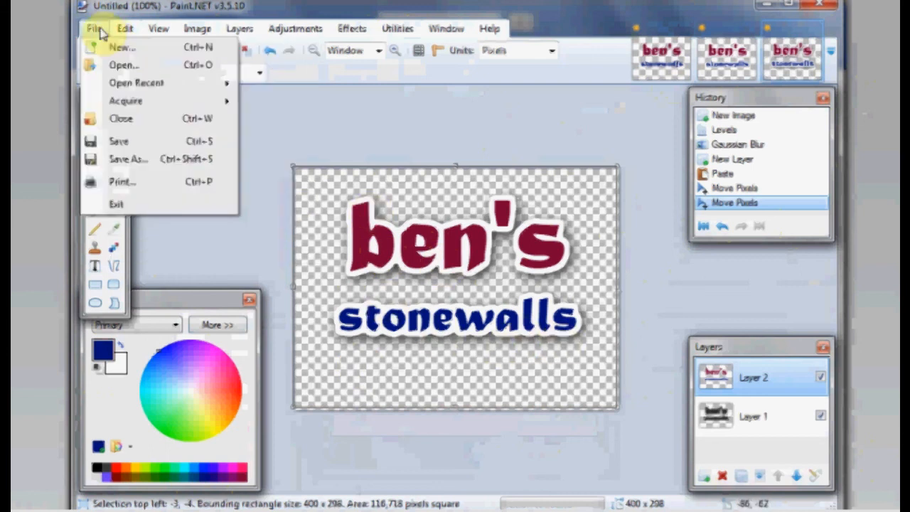
{"action": "mouse_move", "coordinate": [208, 29]}
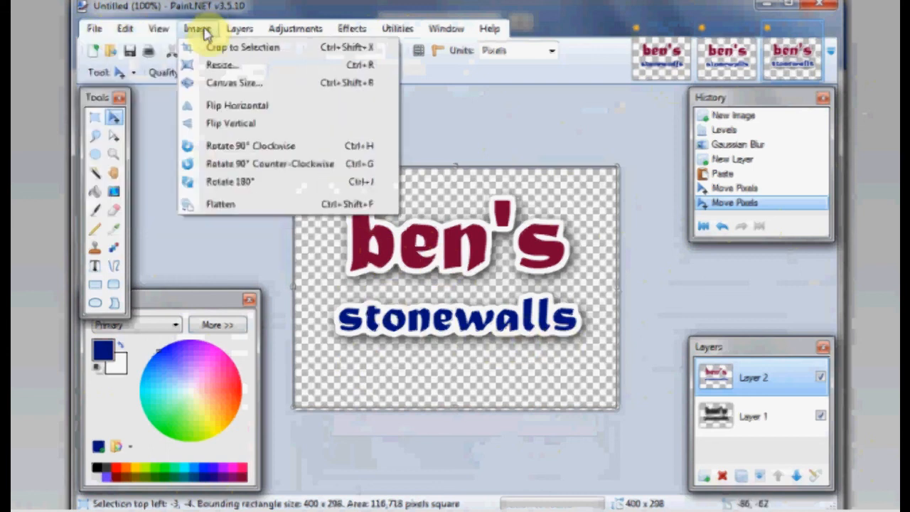
{"action": "left_click", "coordinate": [221, 203]}
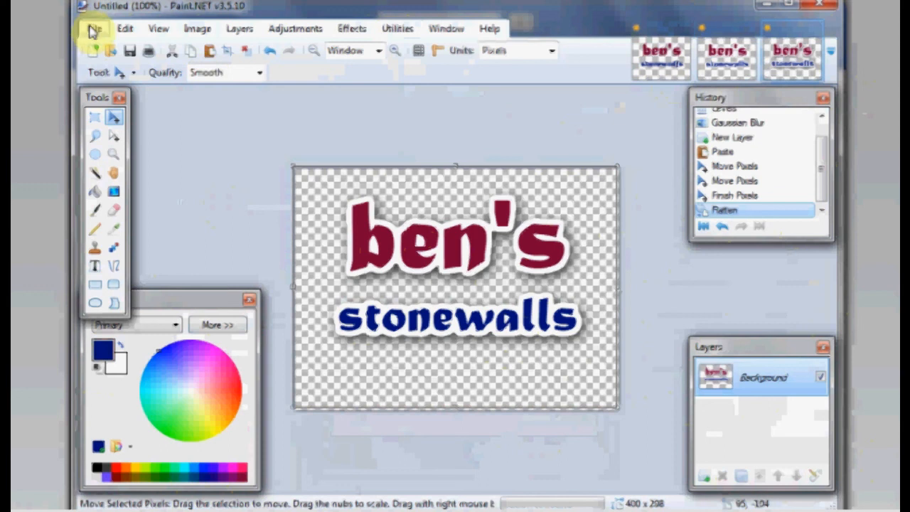
{"action": "left_click", "coordinate": [129, 50]}
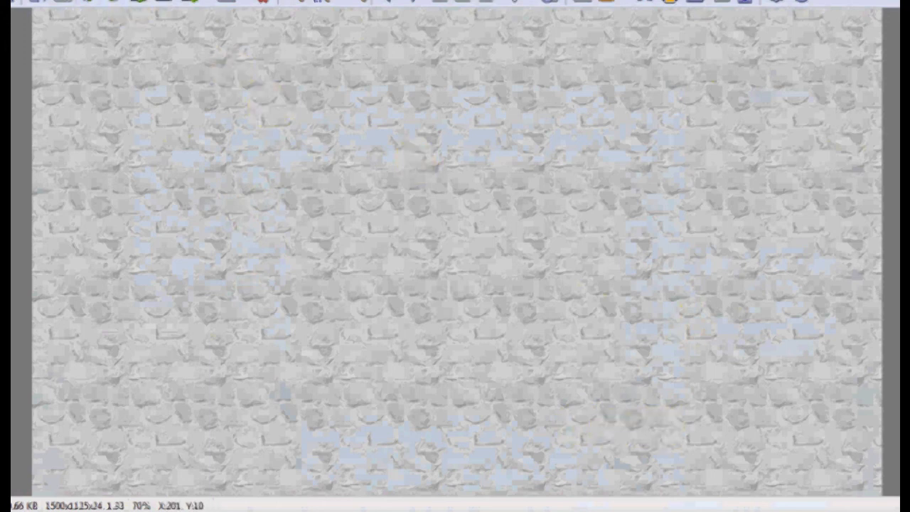
Step: In the image viewer, add bens.png as a watermark at the Top-Left position of the stone-wall background image
{"action": "left_click", "coordinate": [32, 0]}
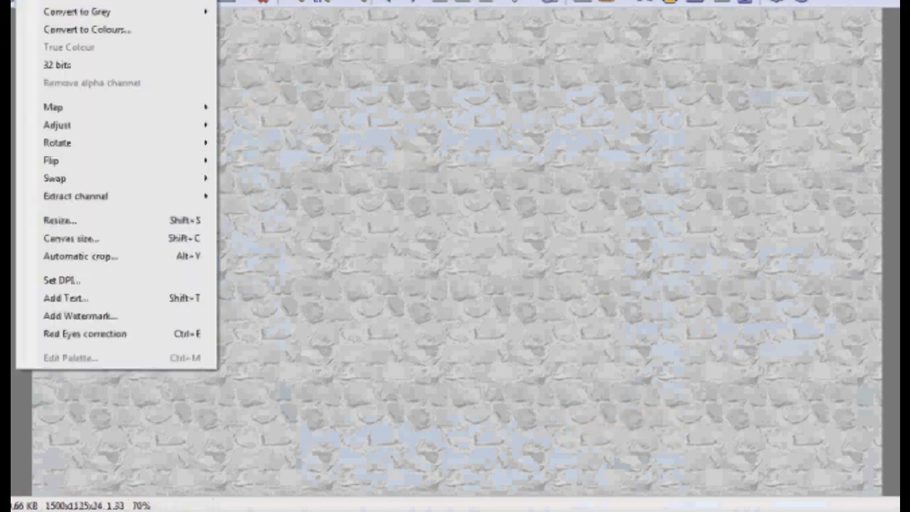
{"action": "left_click", "coordinate": [79, 315]}
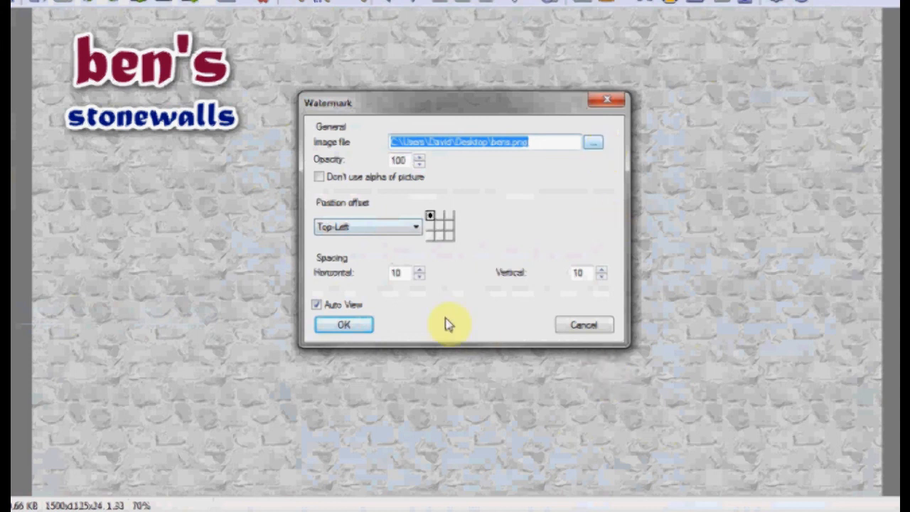
{"action": "left_click", "coordinate": [437, 229]}
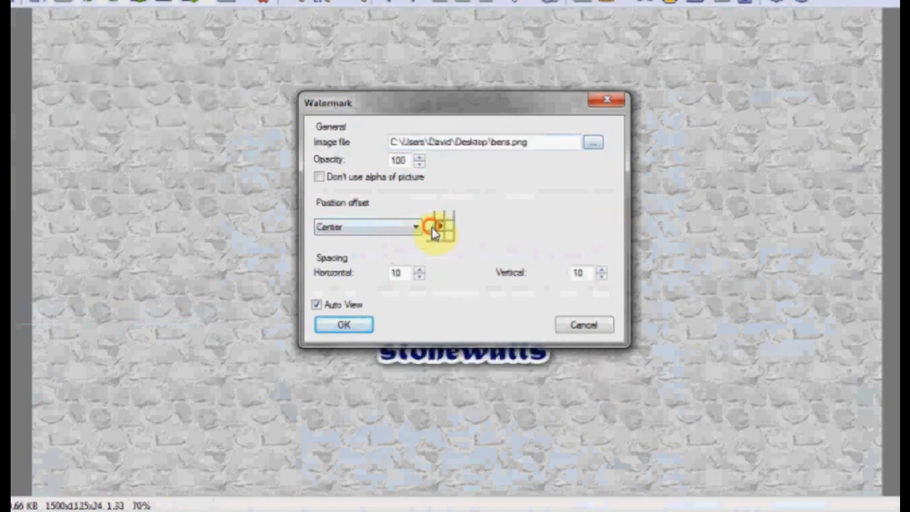
{"action": "left_click", "coordinate": [431, 226]}
{"action": "left_click", "coordinate": [429, 215]}
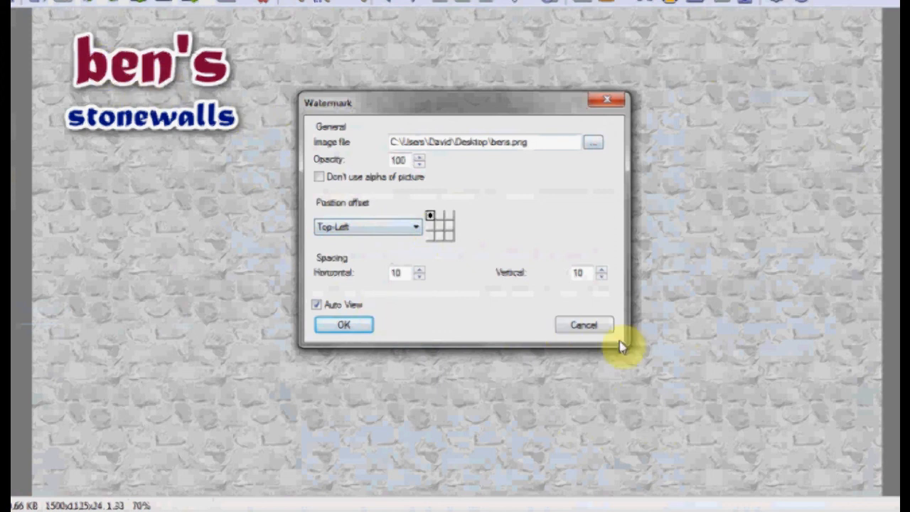
{"action": "left_click", "coordinate": [358, 326]}
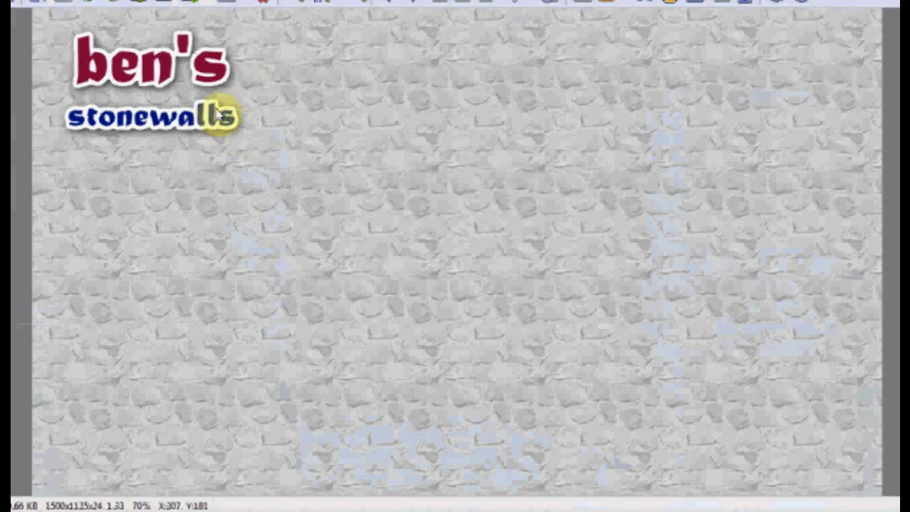
Step: Examine the logo's white outline and drop shadow up close against the stone-wall background
{"action": "scroll", "coordinate": [218, 70], "scroll_direction": "up", "scroll_amount": 1}
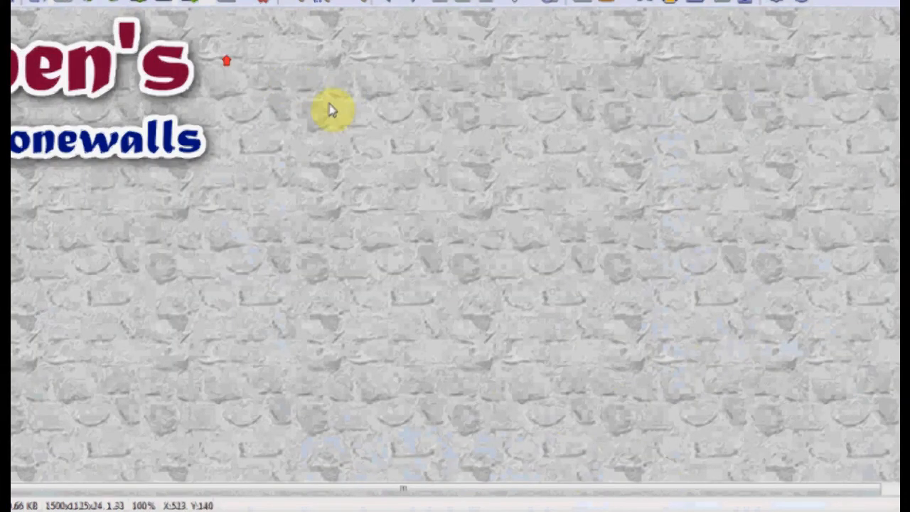
{"action": "scroll", "coordinate": [241, 108], "scroll_direction": "up", "scroll_amount": 1}
{"action": "scroll", "coordinate": [244, 106], "scroll_direction": "down", "scroll_amount": 3}
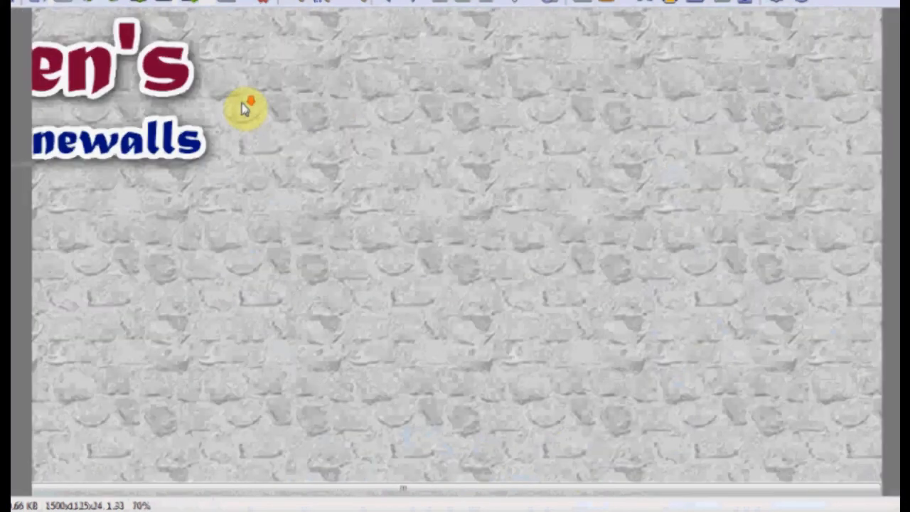
{"action": "scroll", "coordinate": [242, 108], "scroll_direction": "up", "scroll_amount": 1}
{"action": "scroll", "coordinate": [263, 114], "scroll_direction": "up", "scroll_amount": 1}
{"action": "scroll", "coordinate": [265, 114], "scroll_direction": "down", "scroll_amount": 1}
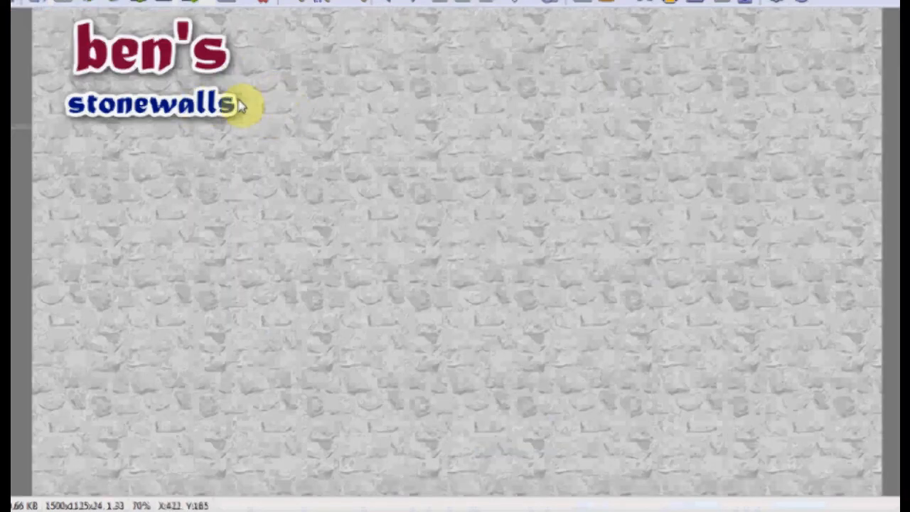